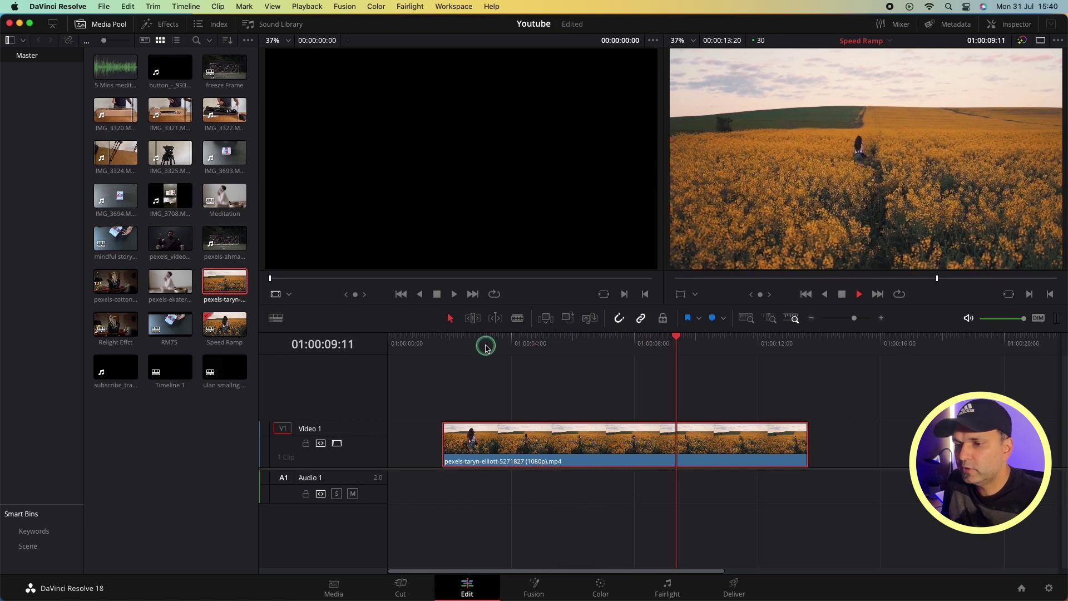
- Replay the field clip from 01:00:03:03 to review it
left_click(485, 346)
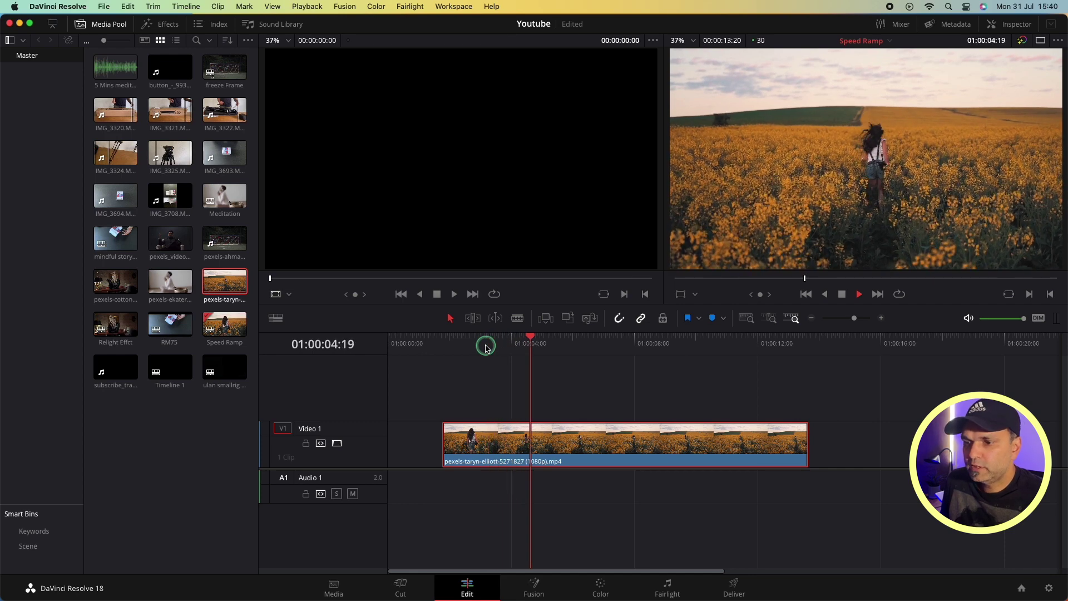
key("space")
left_click(483, 346)
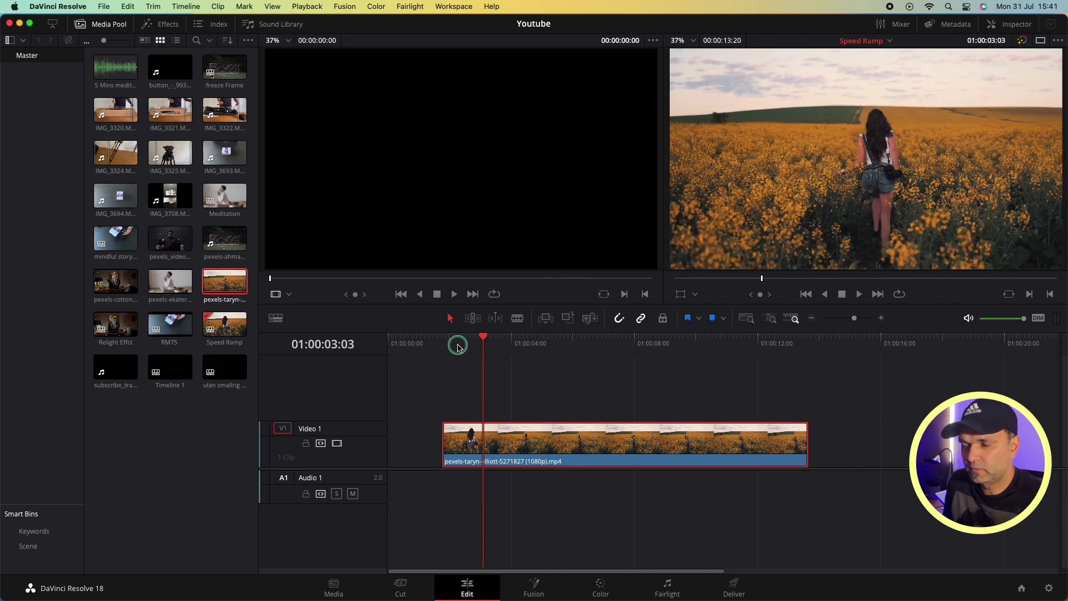
key("space")
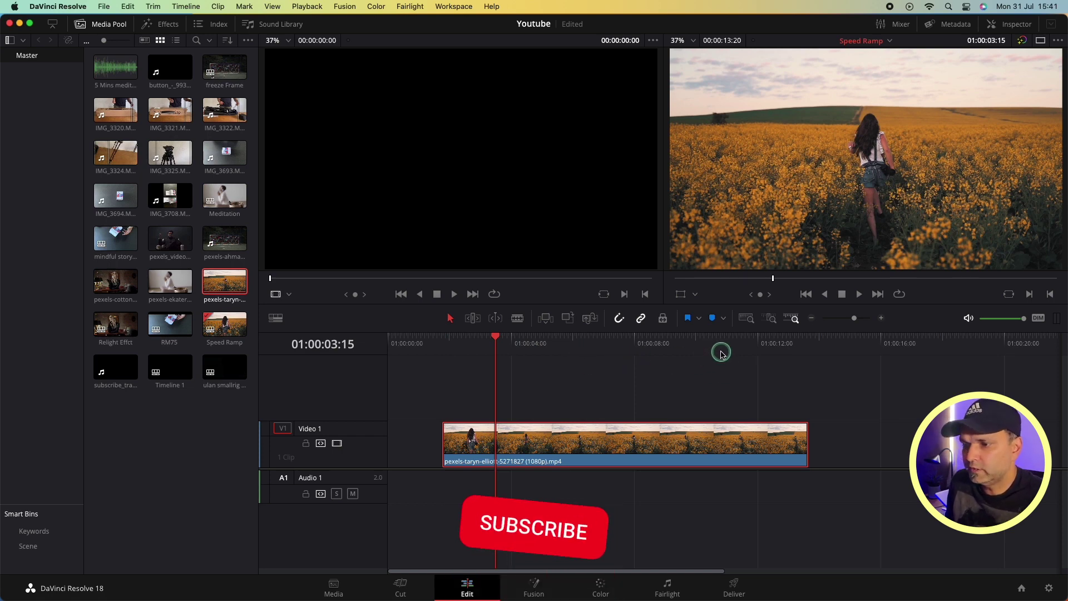
- Turn on retime controls for the field clip to show its speed-change controls
left_click(598, 443)
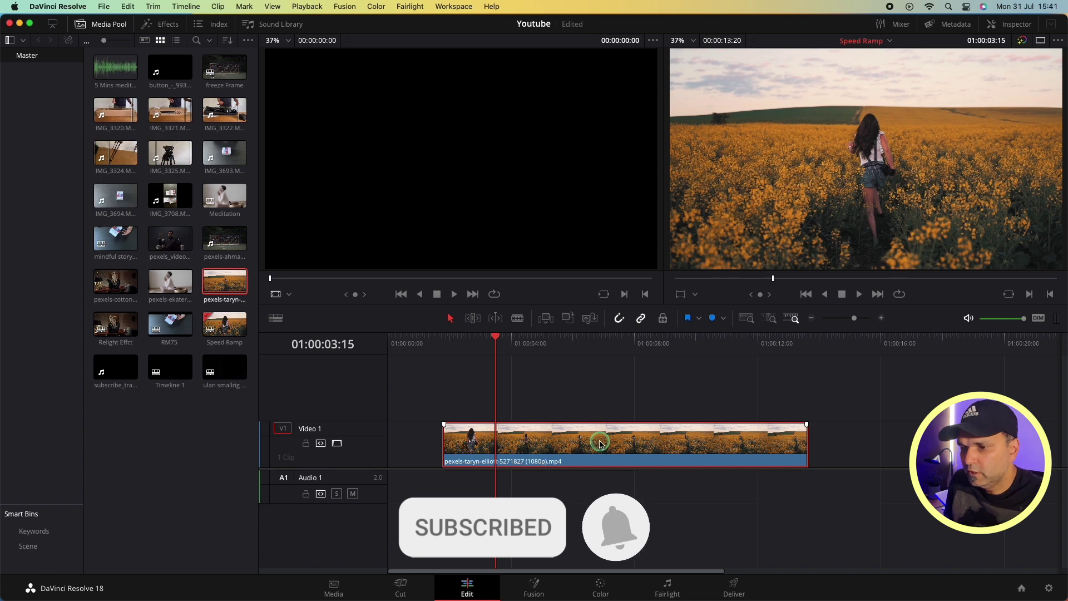
right_click(599, 443)
left_click(657, 288)
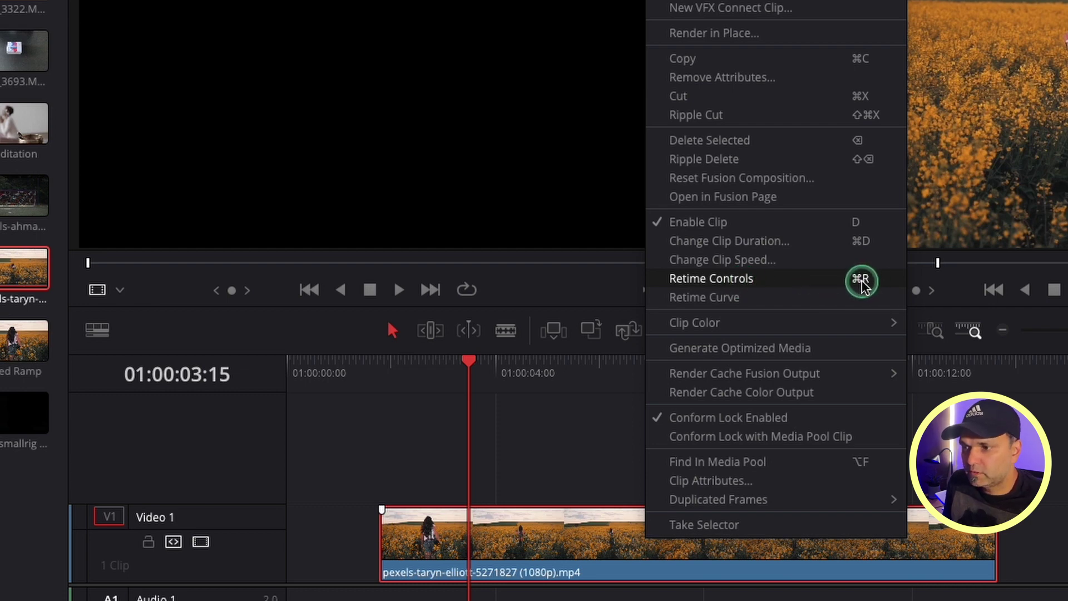
left_click(762, 281)
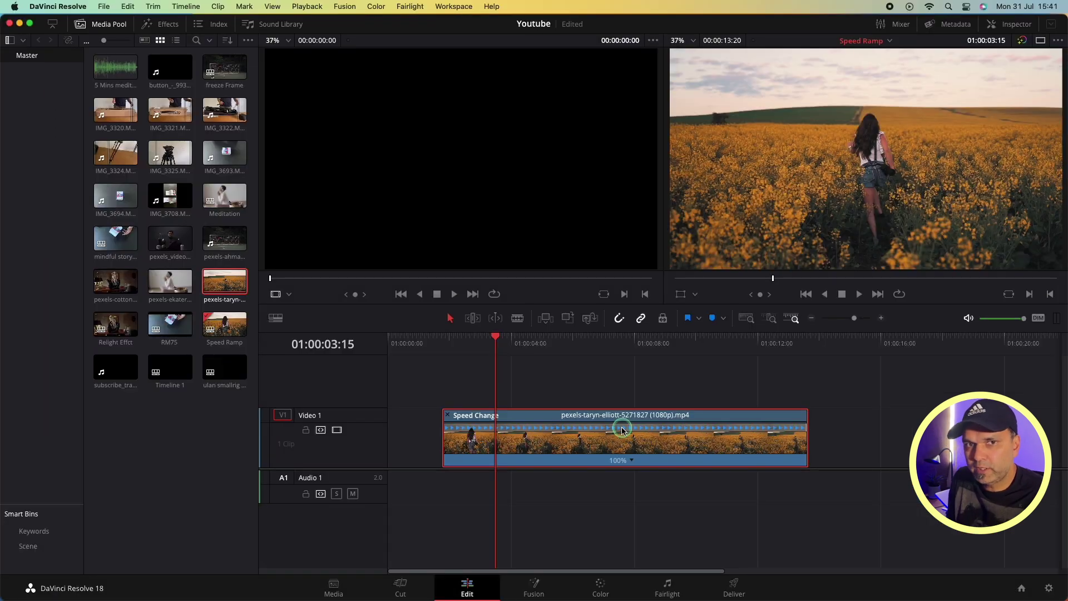
- Undo twice to the clip's original state, then re-enable retime controls with Cmd+R
key("super+z")
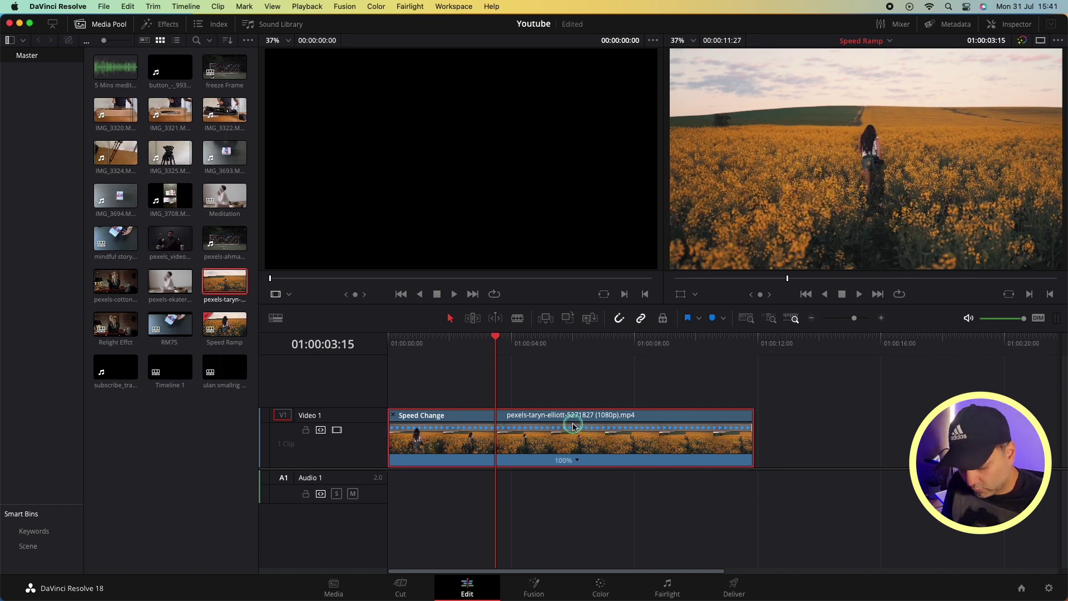
key("super+z")
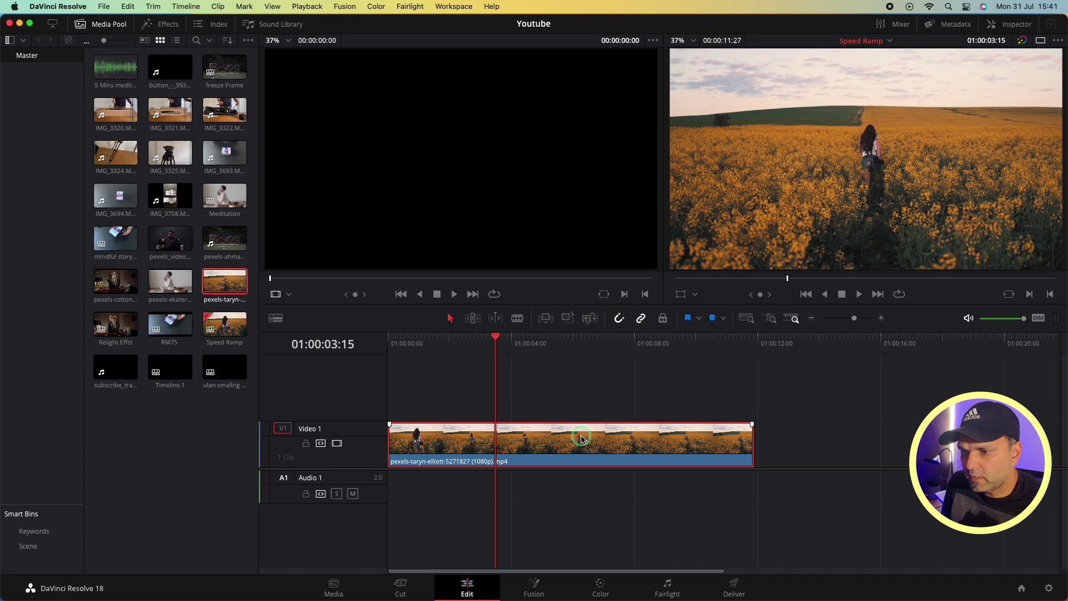
scroll(581, 439, "right", 3)
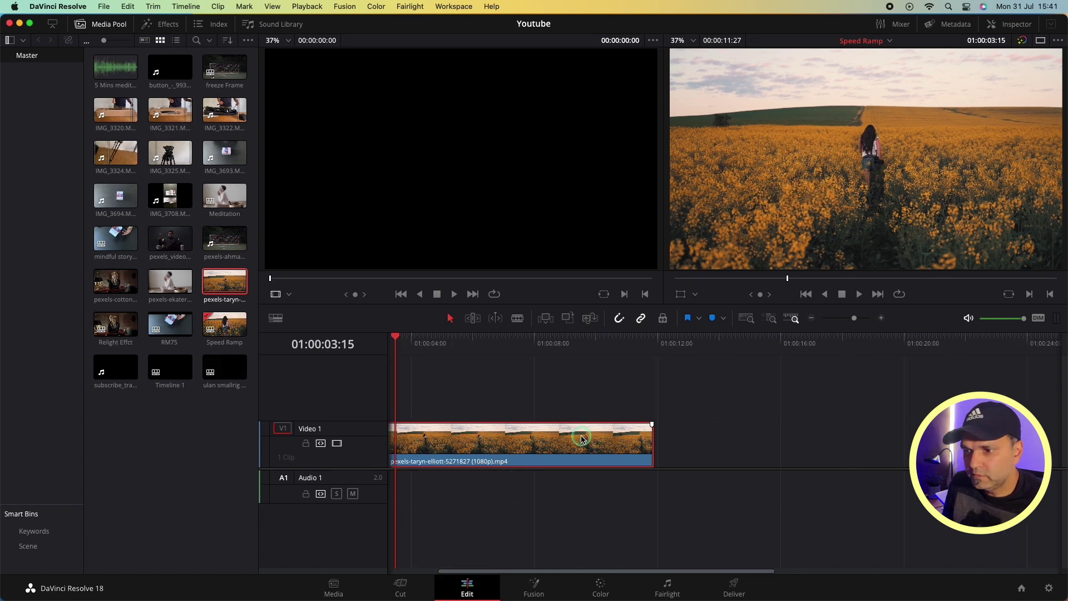
key("super+r")
- Shift the clip about four seconds later and play it back from 01:00:04:07
scroll(565, 437, "left", 1)
left_click_drag(551, 436, 684, 441)
left_click(462, 345)
key("space")
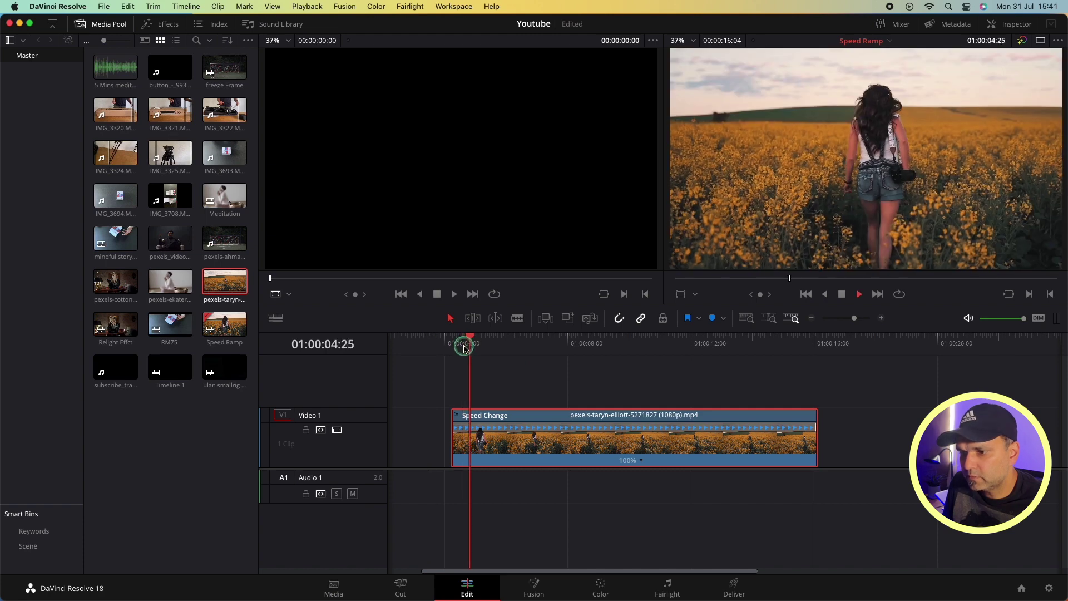
left_click(454, 346)
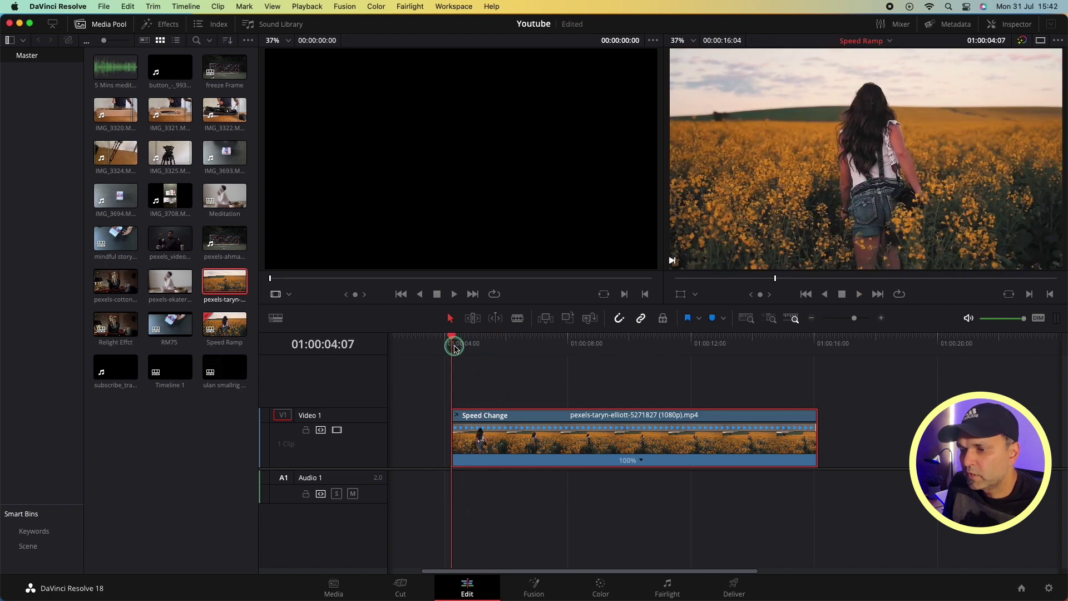
key("space")
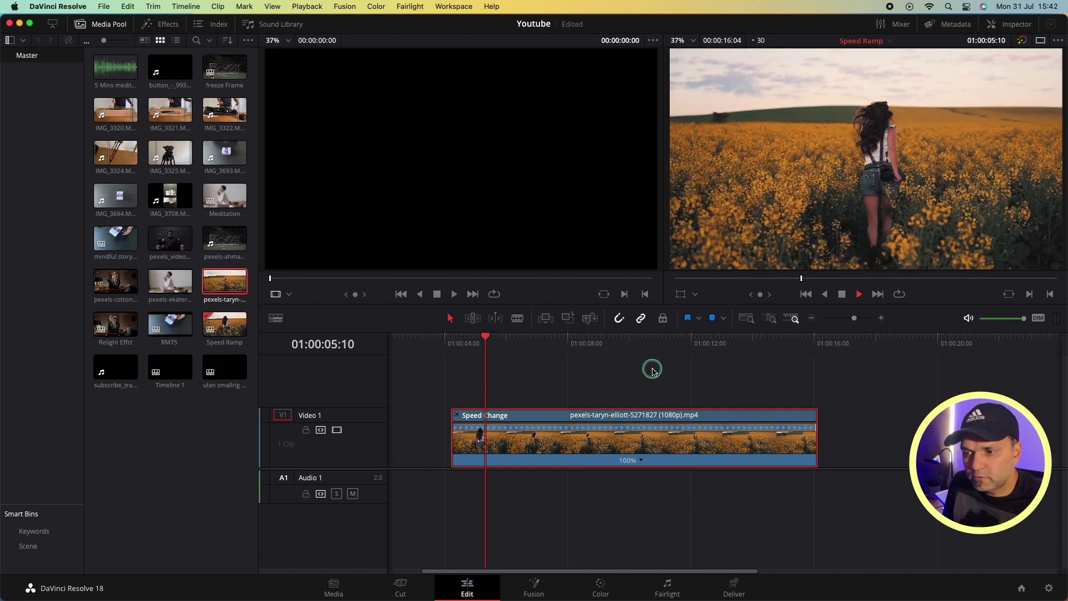
key("space")
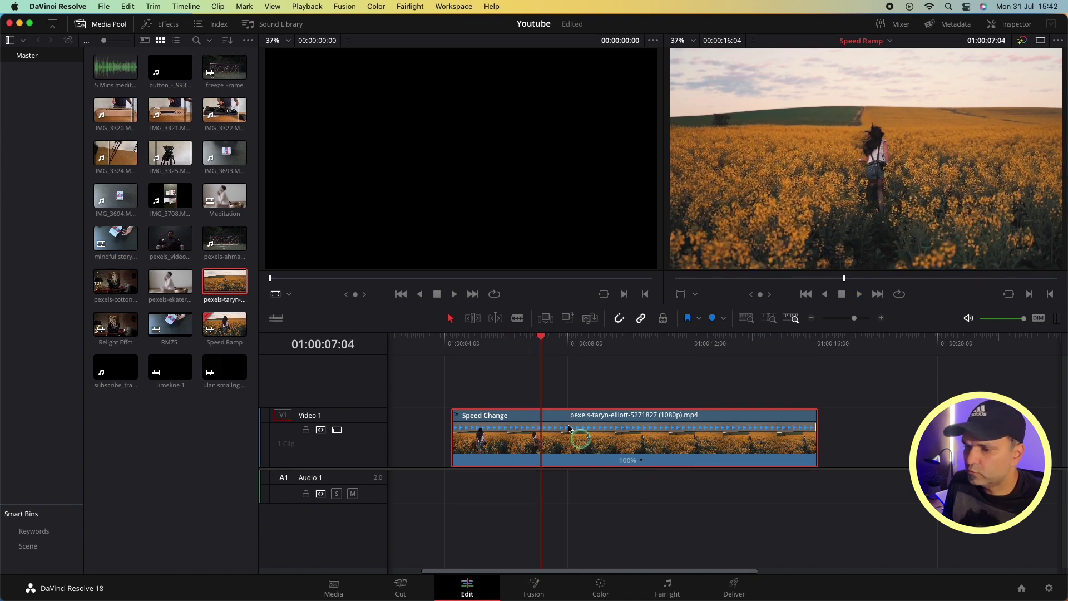
- Add speed points at 01:00:06:02 and 01:00:10:03 to split the clip into three sections
left_click_drag(543, 340, 509, 346)
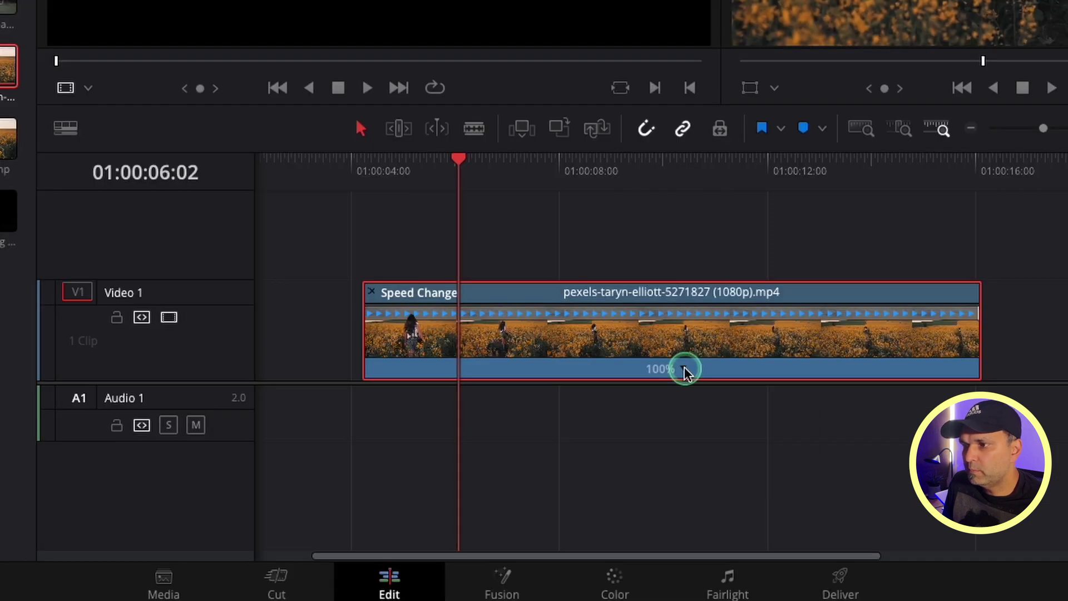
left_click(642, 459)
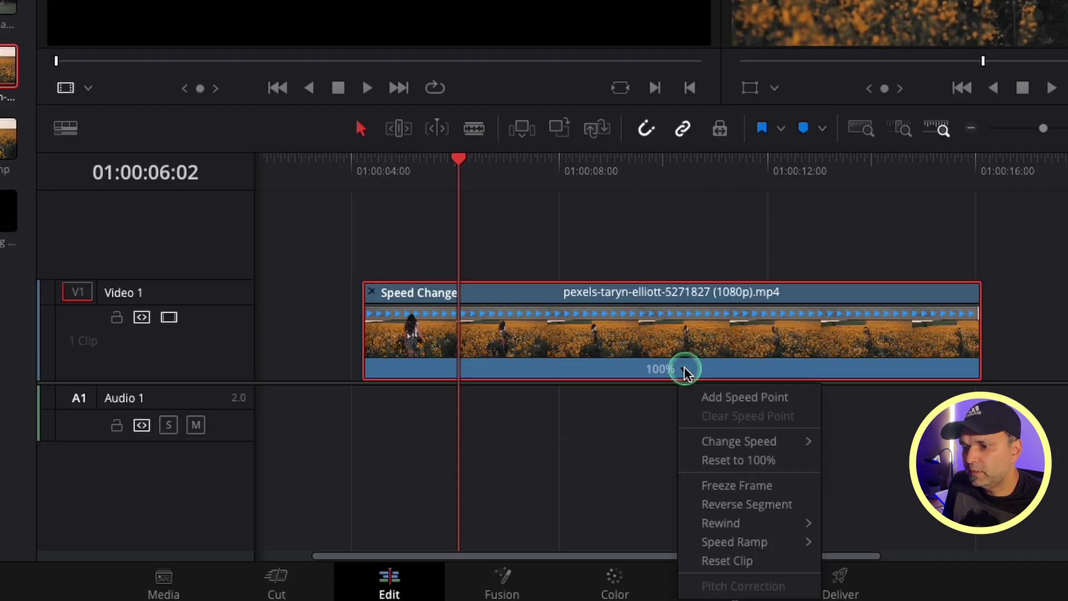
left_click(770, 398)
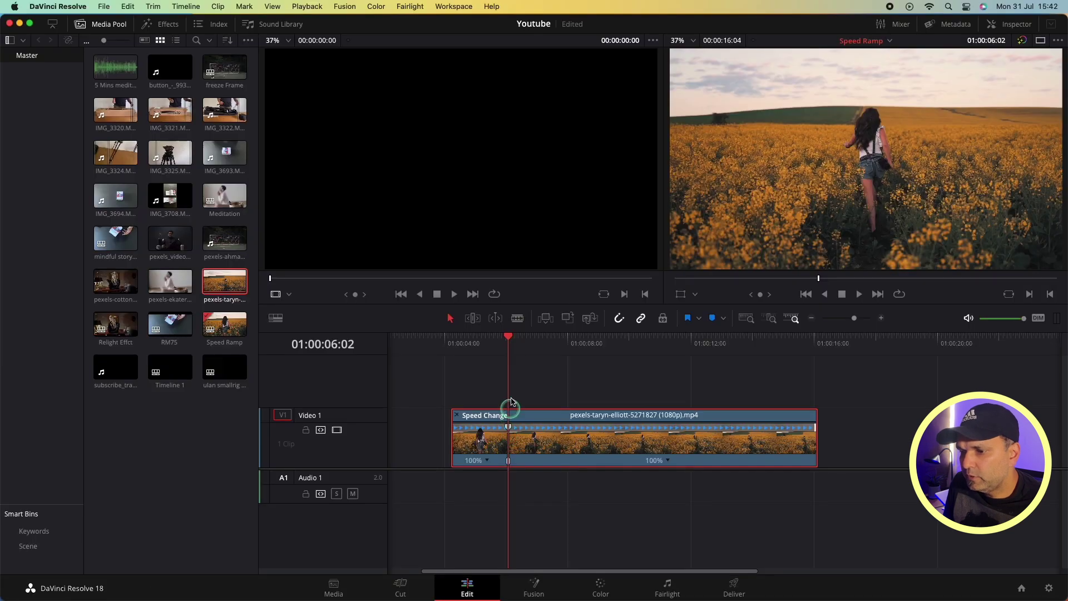
left_click_drag(510, 337, 633, 345)
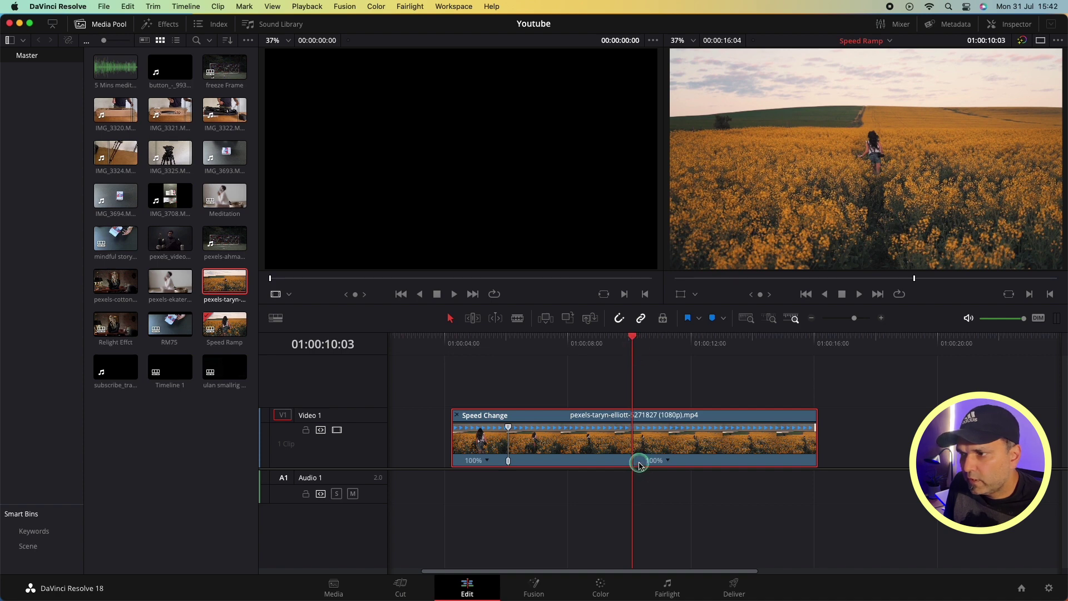
left_click(669, 462)
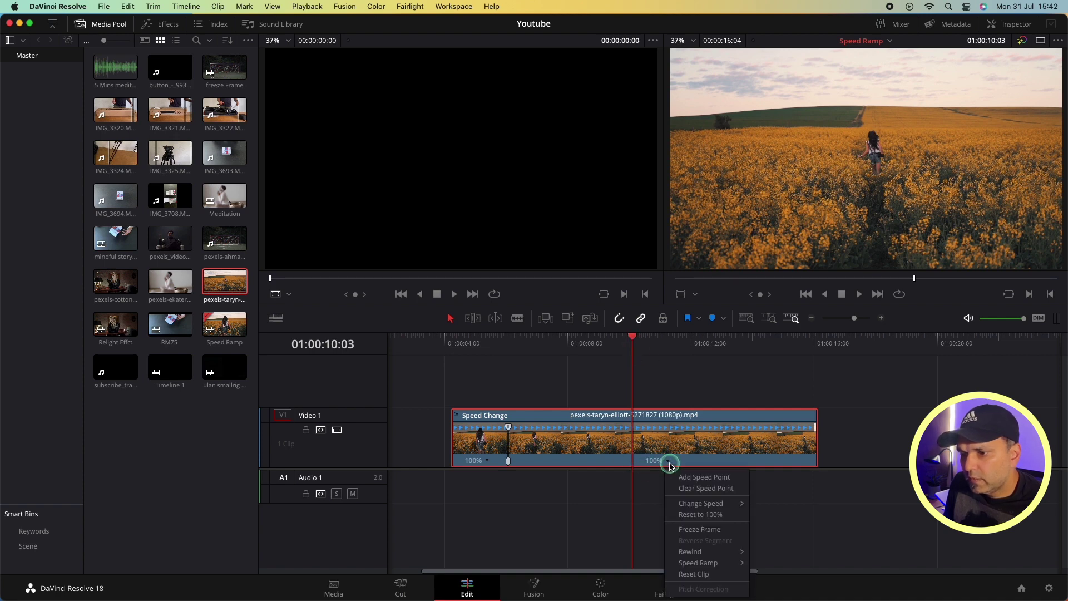
left_click(702, 478)
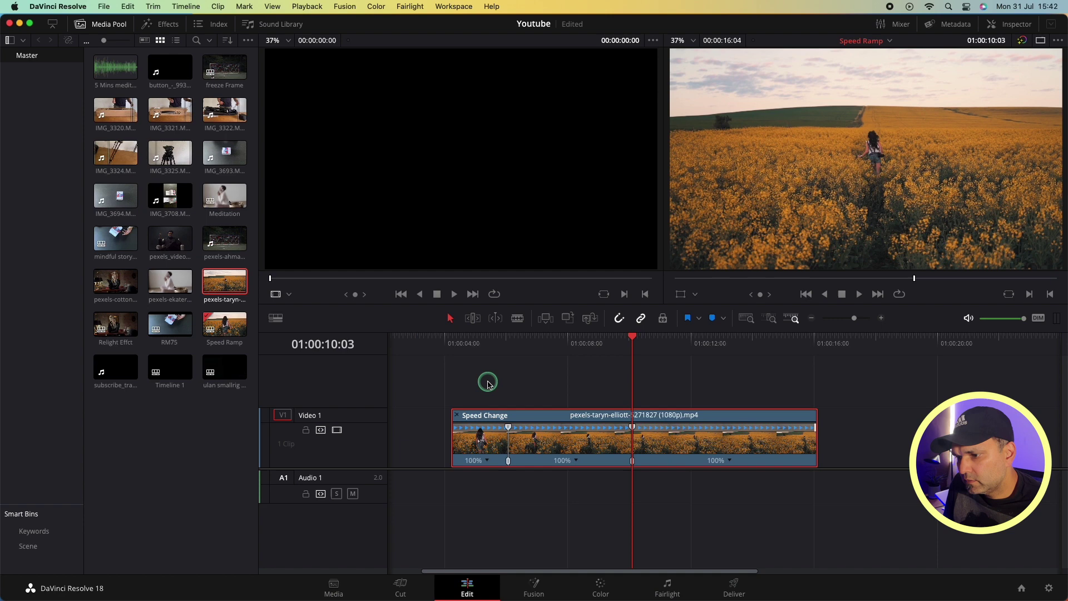
left_click(503, 345)
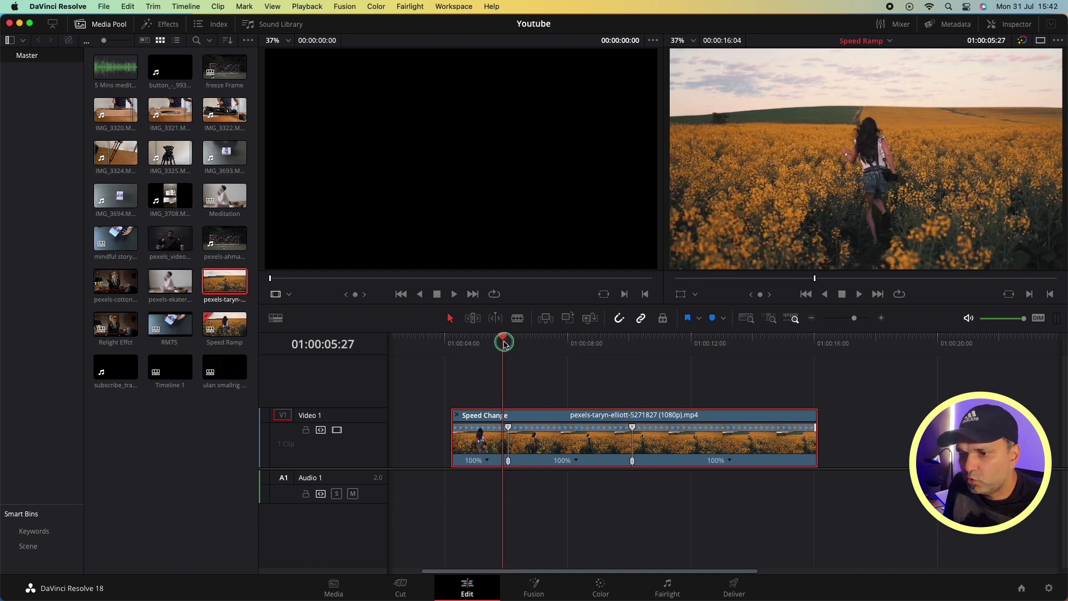
- Change the middle section's speed to 200%
left_click_drag(504, 343, 640, 348)
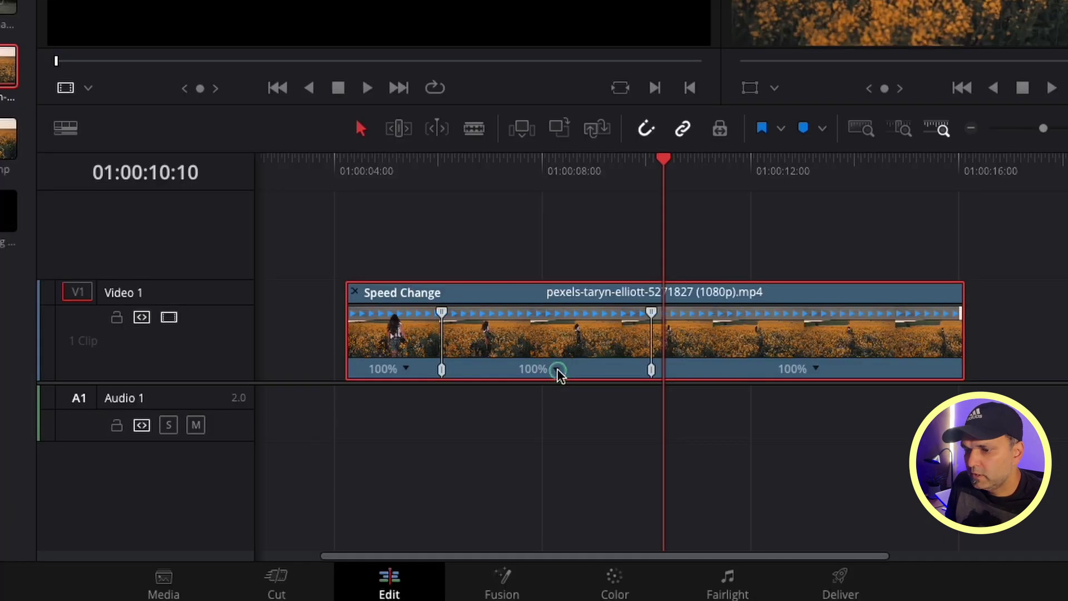
right_click(577, 461)
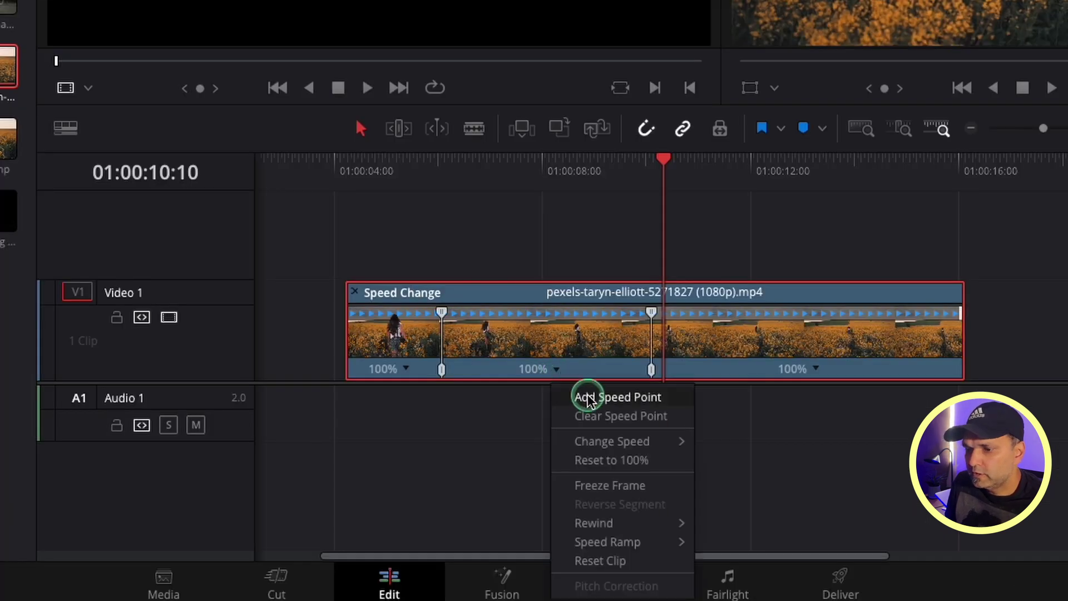
mouse_move(663, 445)
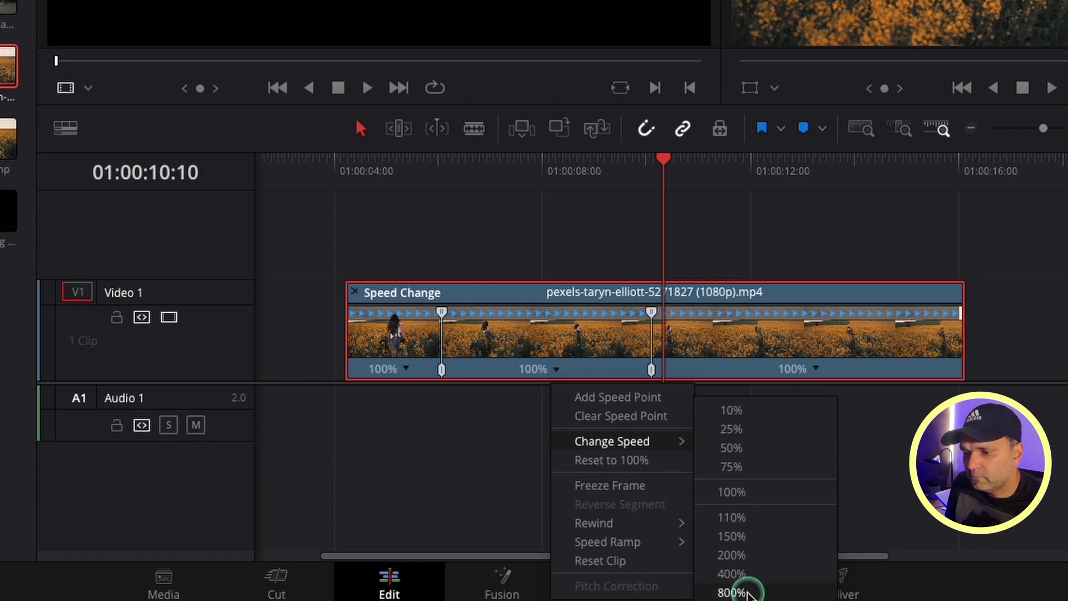
left_click(743, 556)
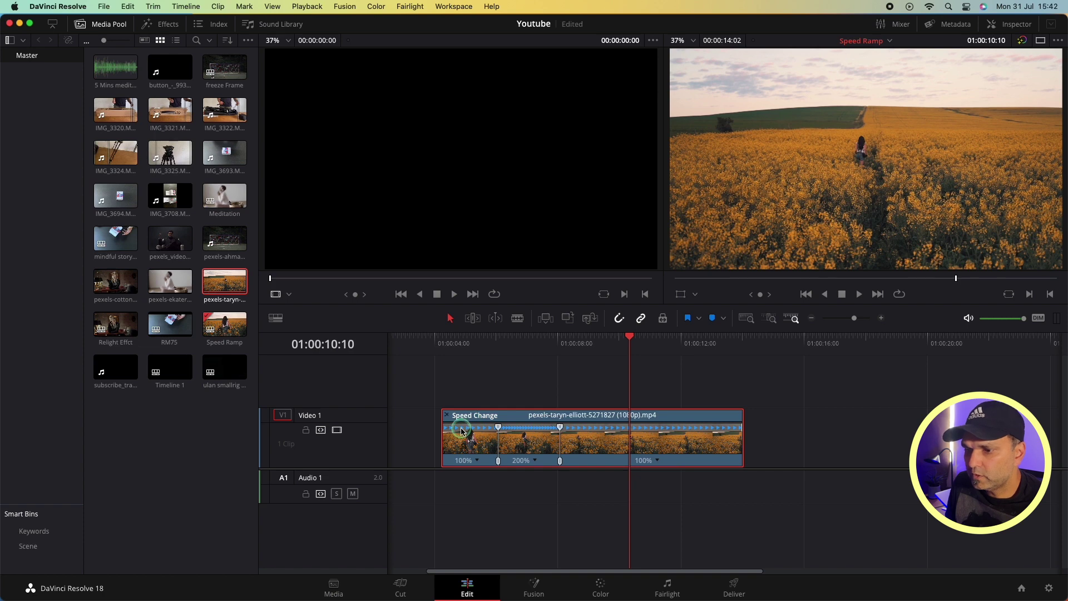
- Play back from before the speed change to preview the 200% section
left_click(488, 344)
key("space")
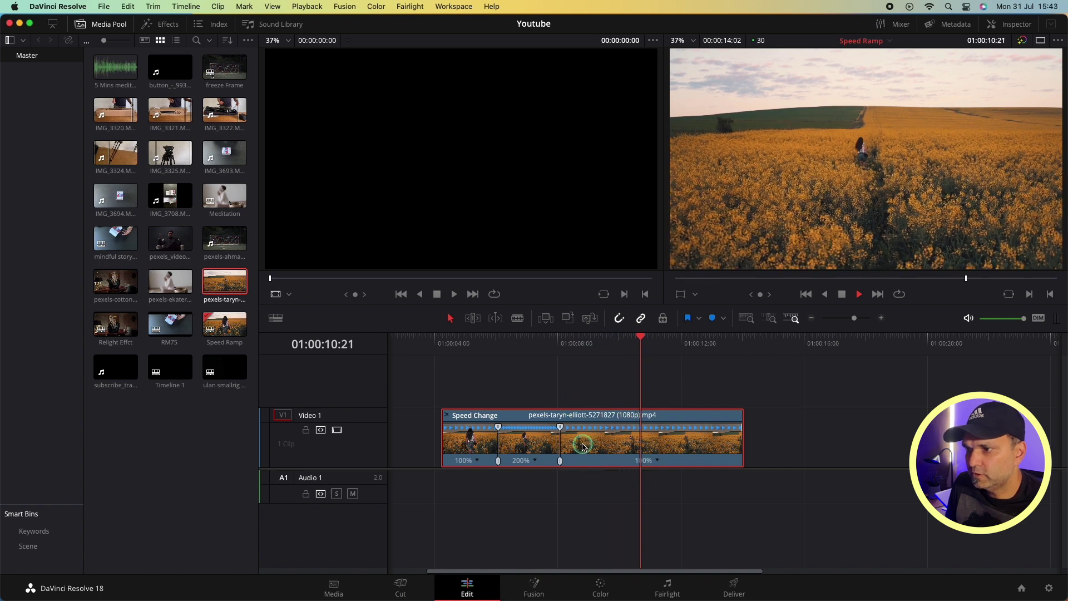
key("space")
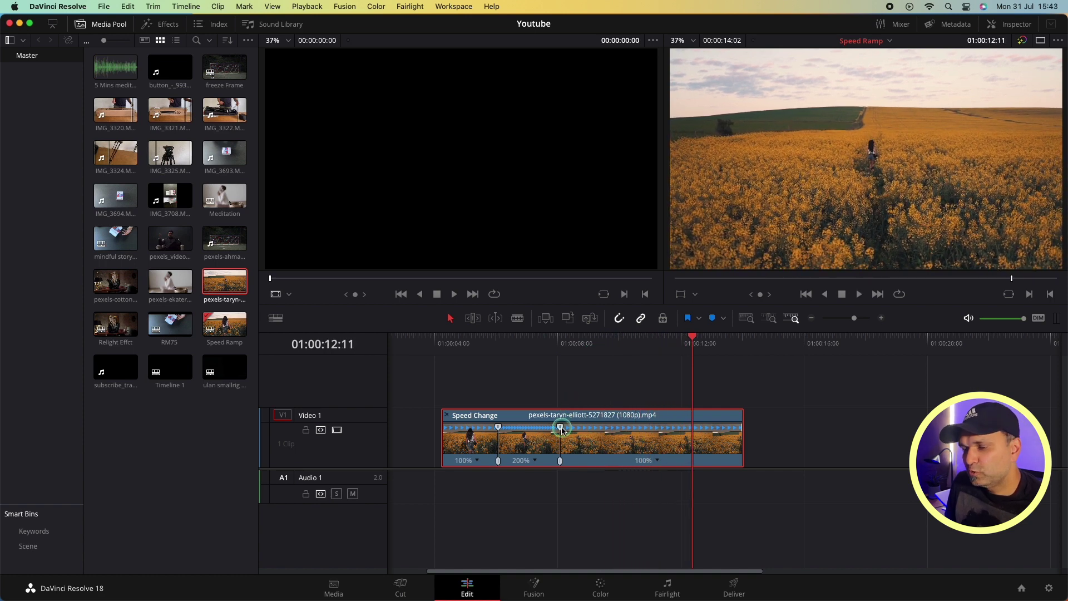
scroll(562, 429, "right", 2)
scroll(544, 430, "left", 5)
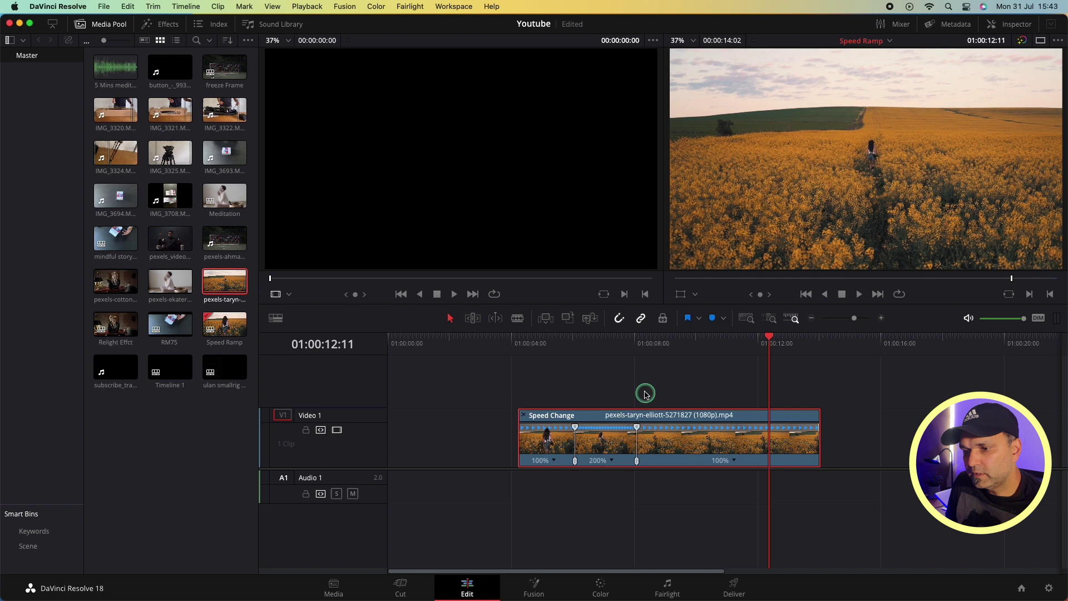
- Drag the retime bar to bring the middle section's speed down to 150%
left_click_drag(632, 354, 636, 354)
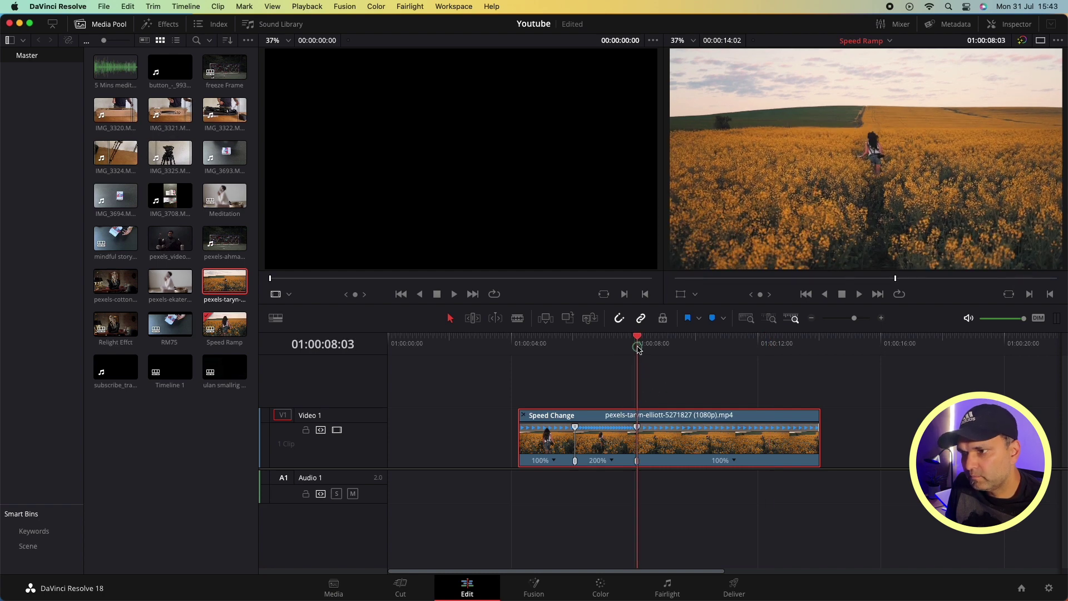
mouse_move(678, 316)
left_mouse_down()
mouse_move(796, 322)
mouse_move(647, 316)
mouse_move(698, 318)
left_mouse_up()
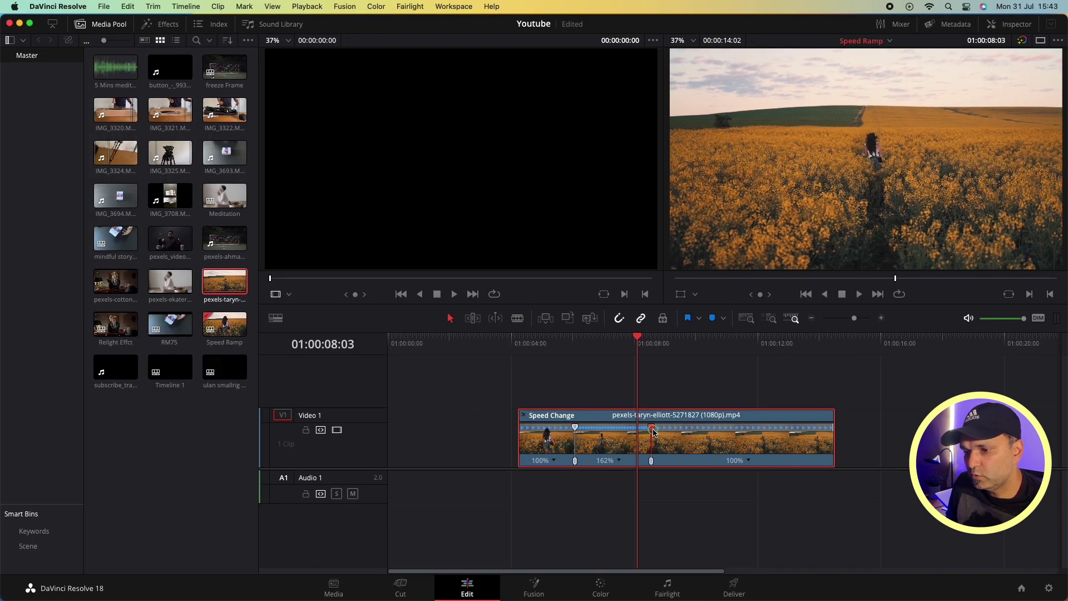
left_click_drag(654, 432, 659, 432)
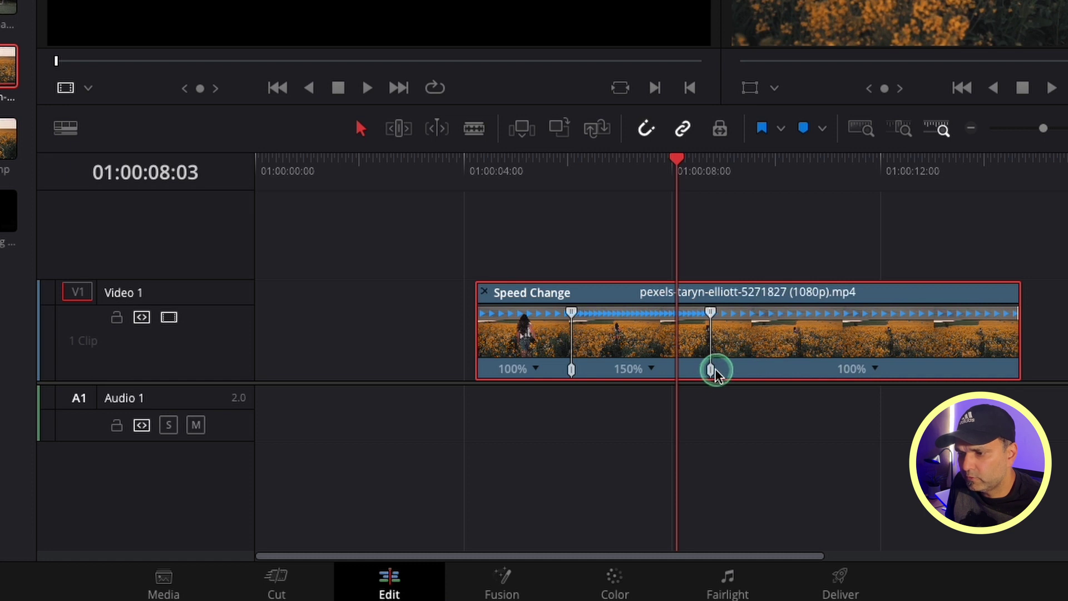
- Adjust where the fast section starts and ends, then play back to review it
left_click_drag(713, 371, 696, 372)
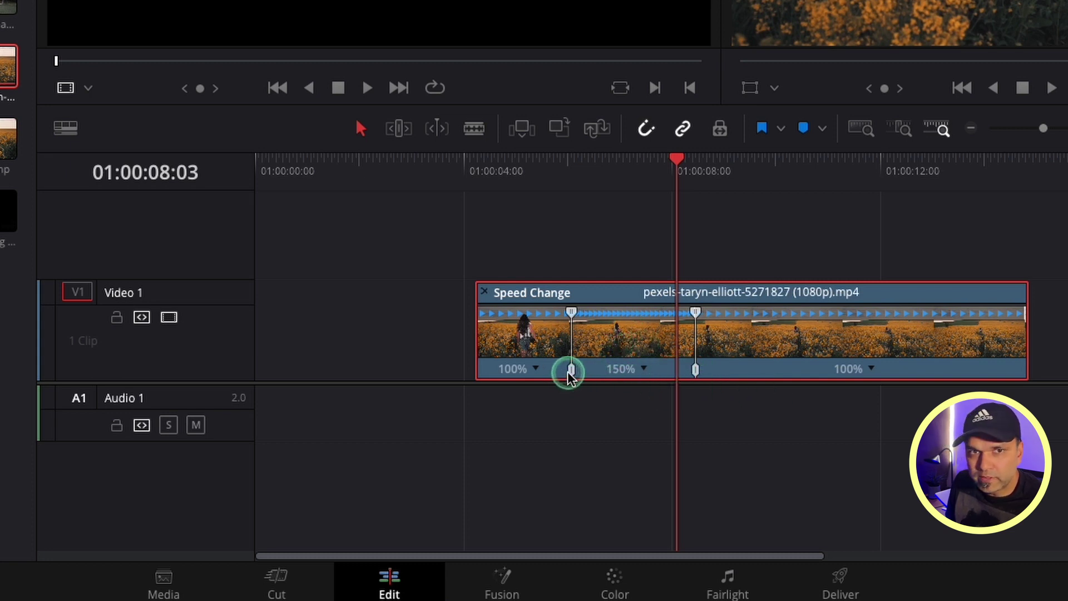
mouse_move(571, 370)
left_mouse_down()
mouse_move(589, 375)
mouse_move(563, 373)
left_mouse_up()
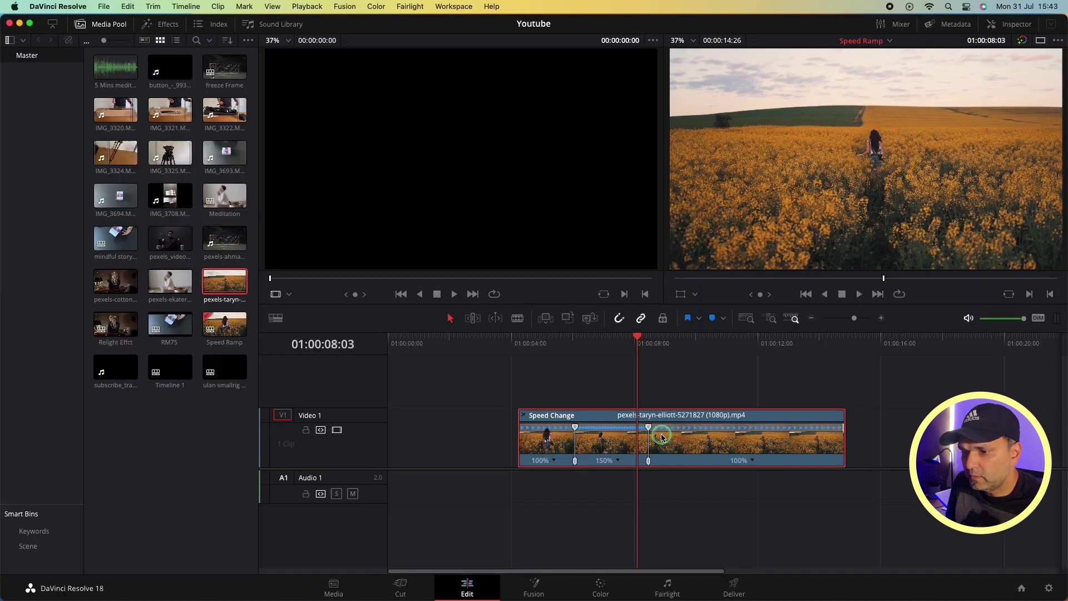
left_click(555, 342)
key("space")
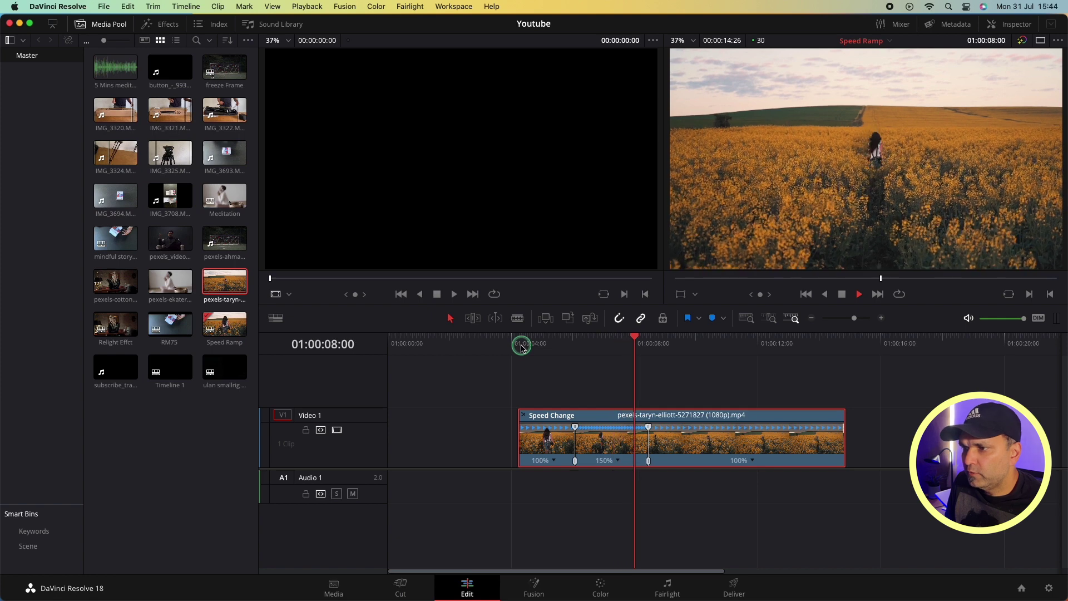
key("space")
left_click_drag(566, 348, 538, 346)
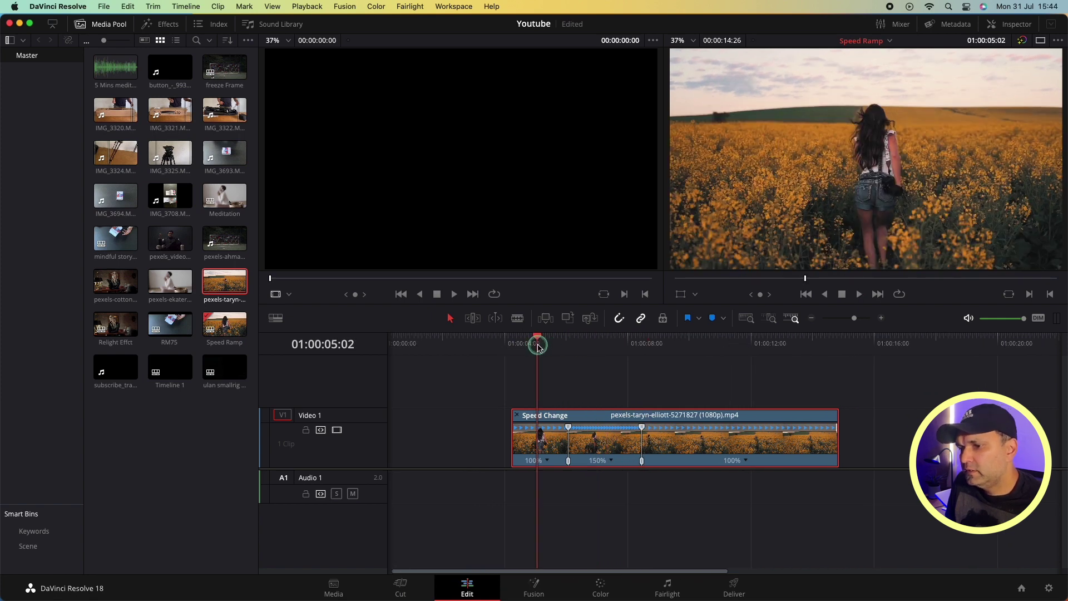
- Set the first and last sections to 50% speed and play back from near the clip start
left_click(549, 466)
mouse_move(610, 506)
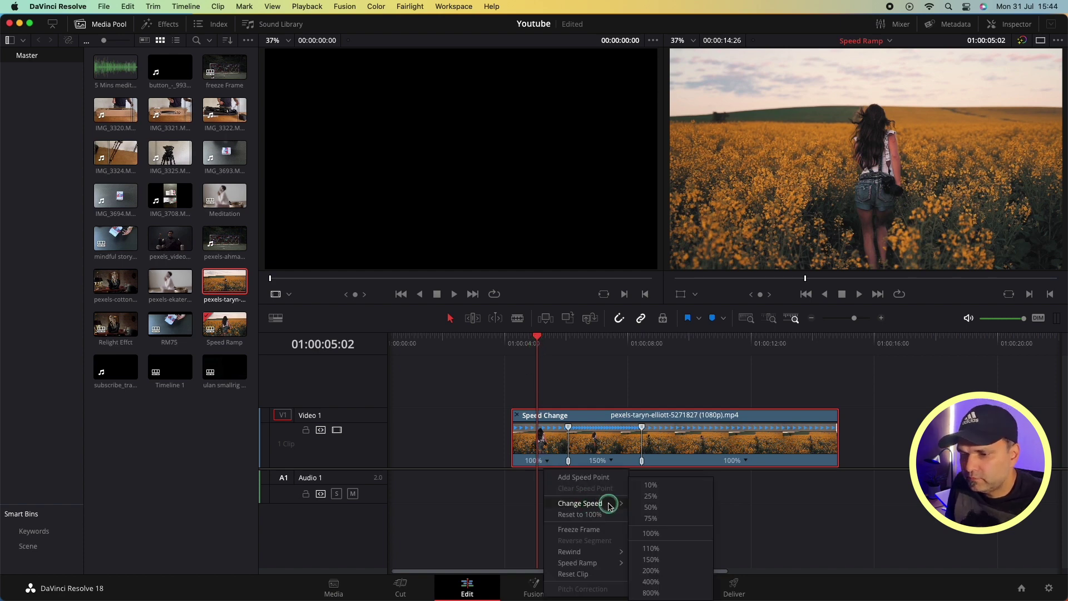
left_click(662, 513)
left_click(801, 461)
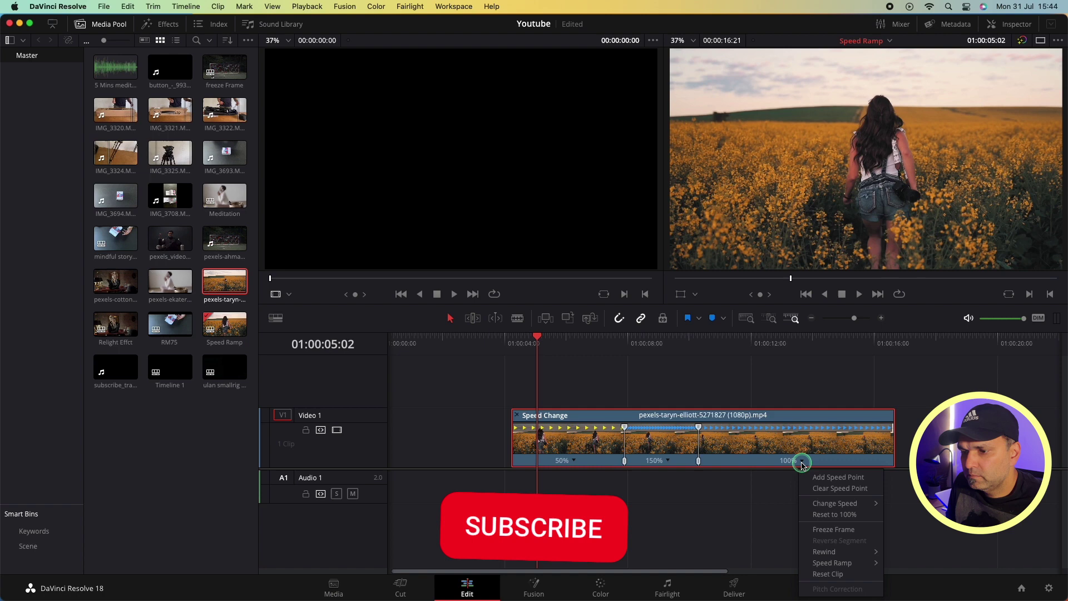
mouse_move(868, 503)
left_click(906, 505)
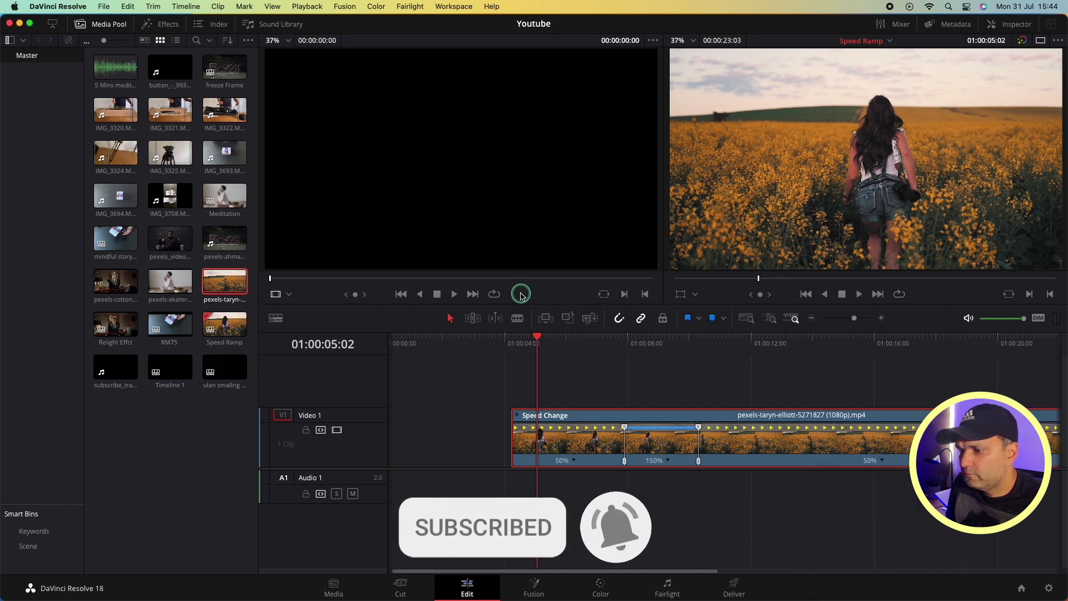
left_click(512, 342)
key("space")
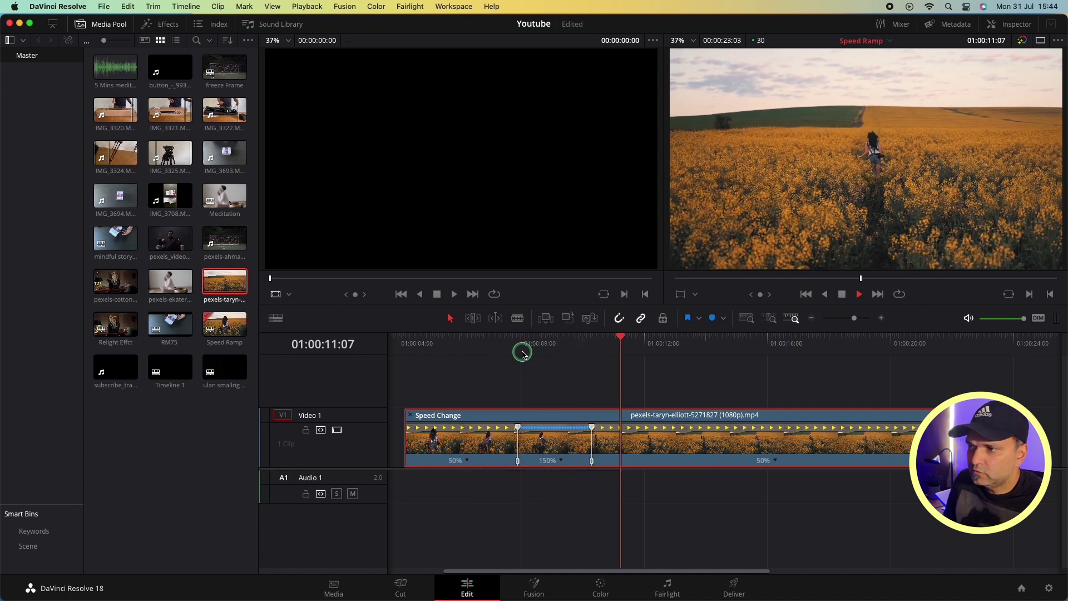
left_click(493, 347)
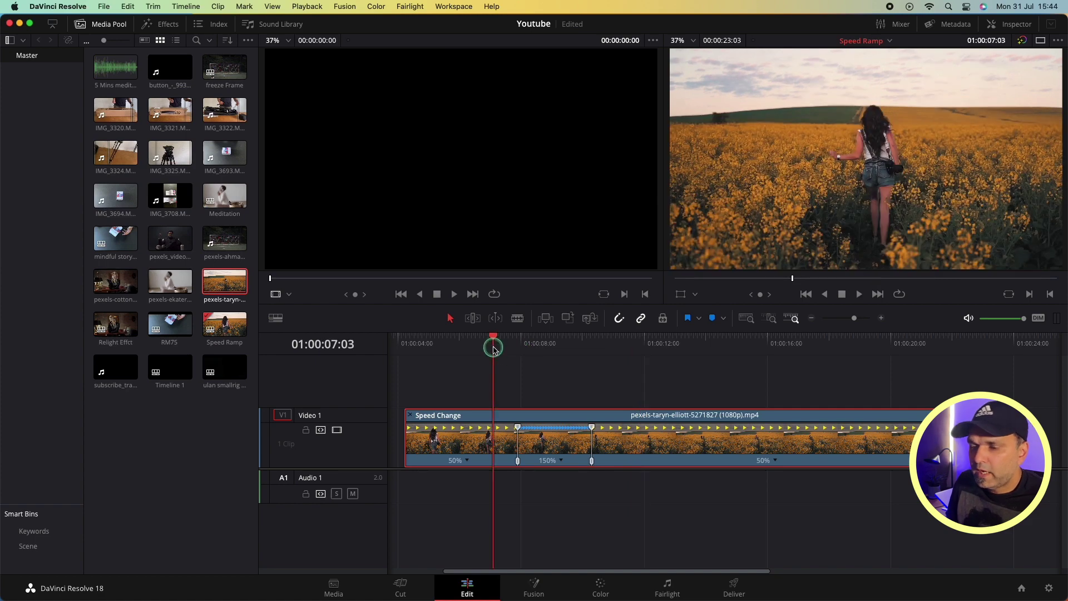
key("space")
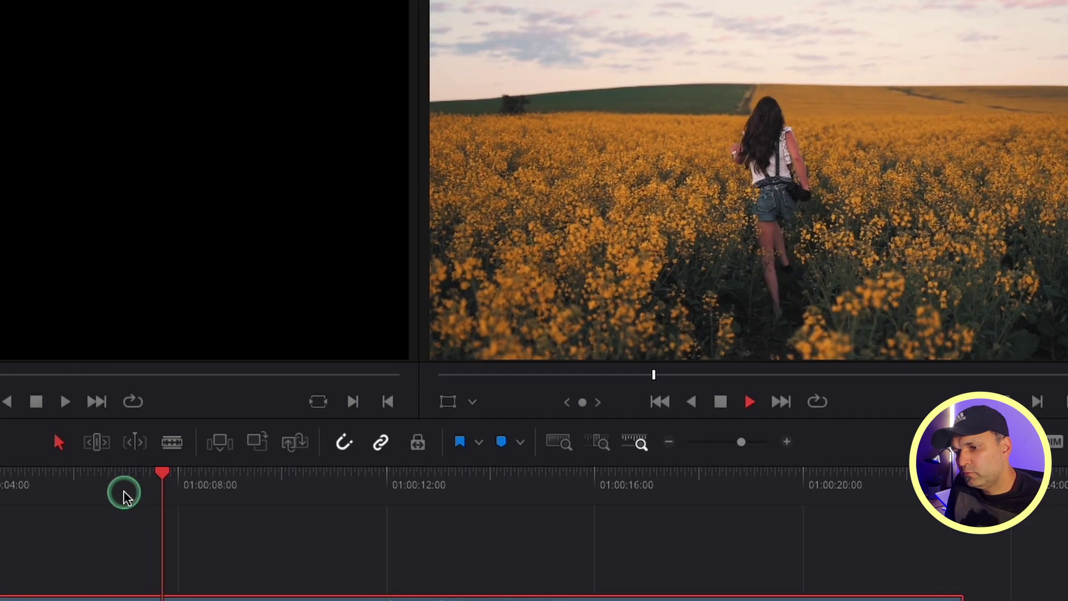
left_click(126, 494)
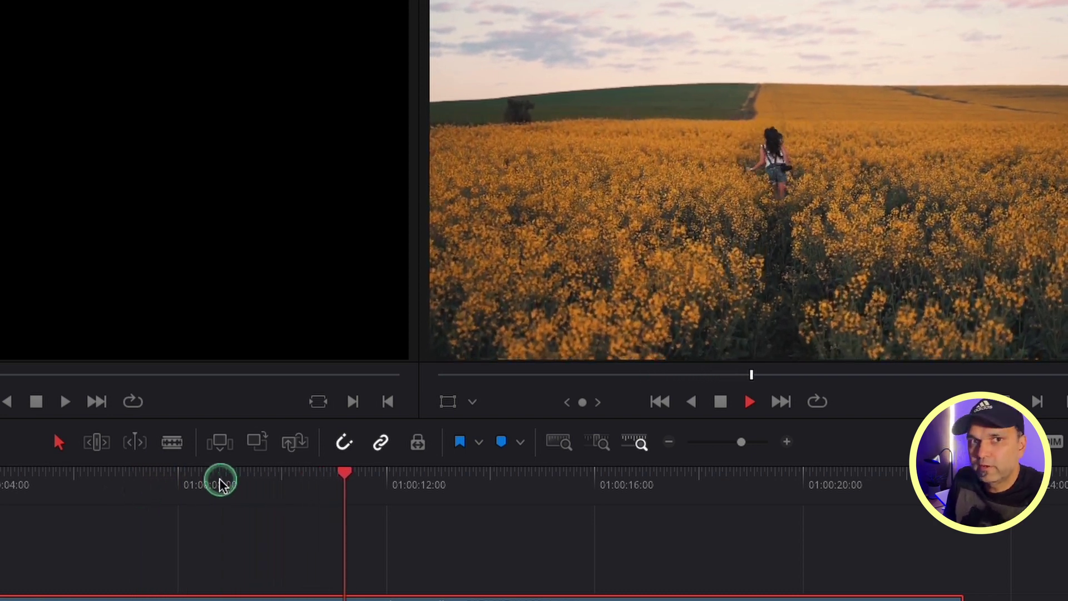
left_click(260, 487)
key("space")
key("space")
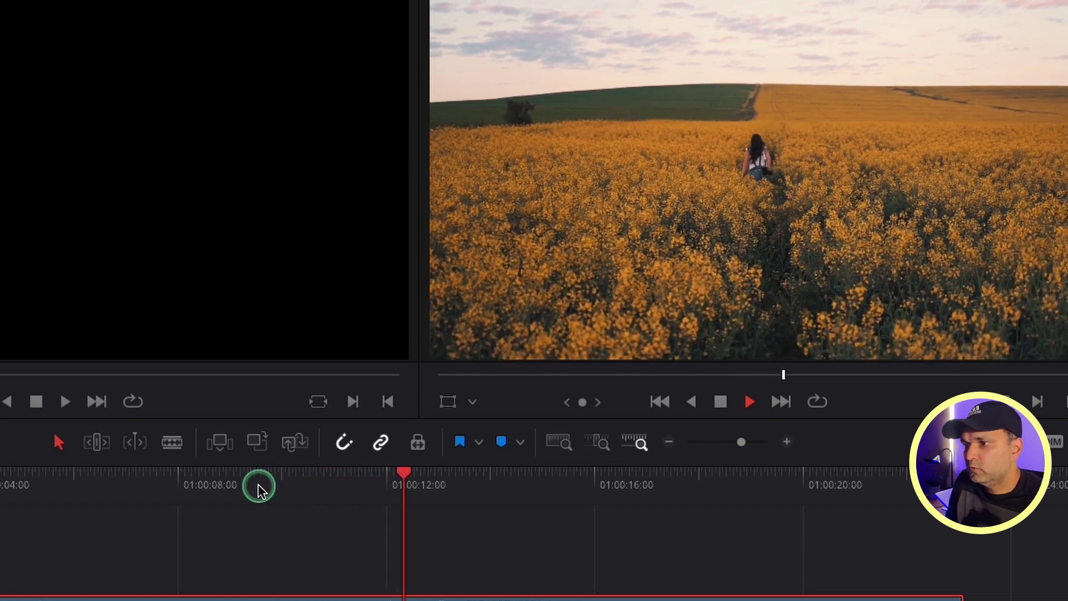
key("space")
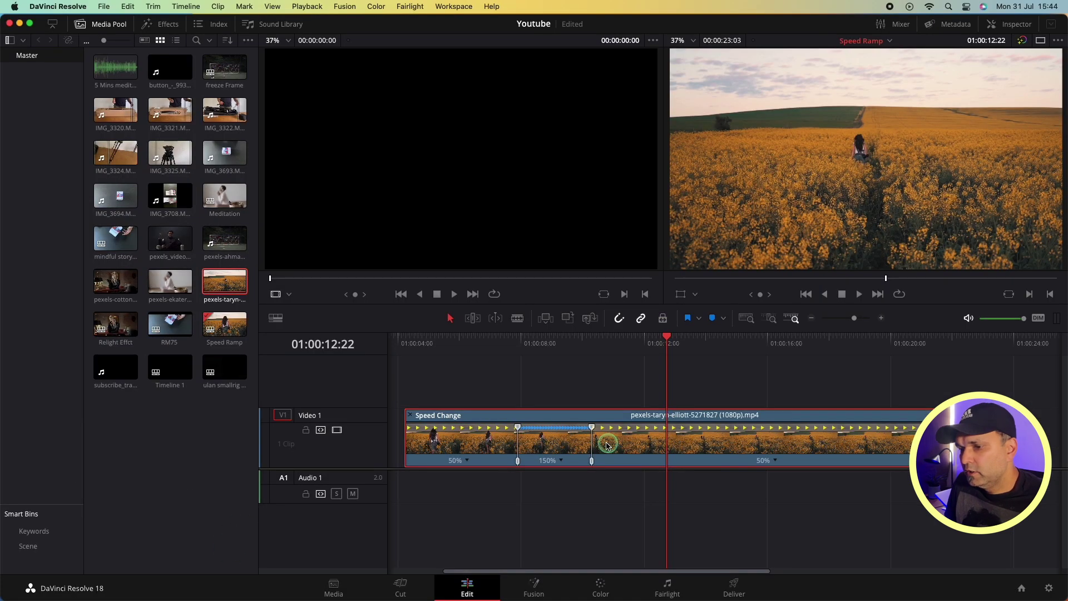
- Open the clip's retime curve, enable Retime Speed in the curve list, and select the curve
right_click(604, 445)
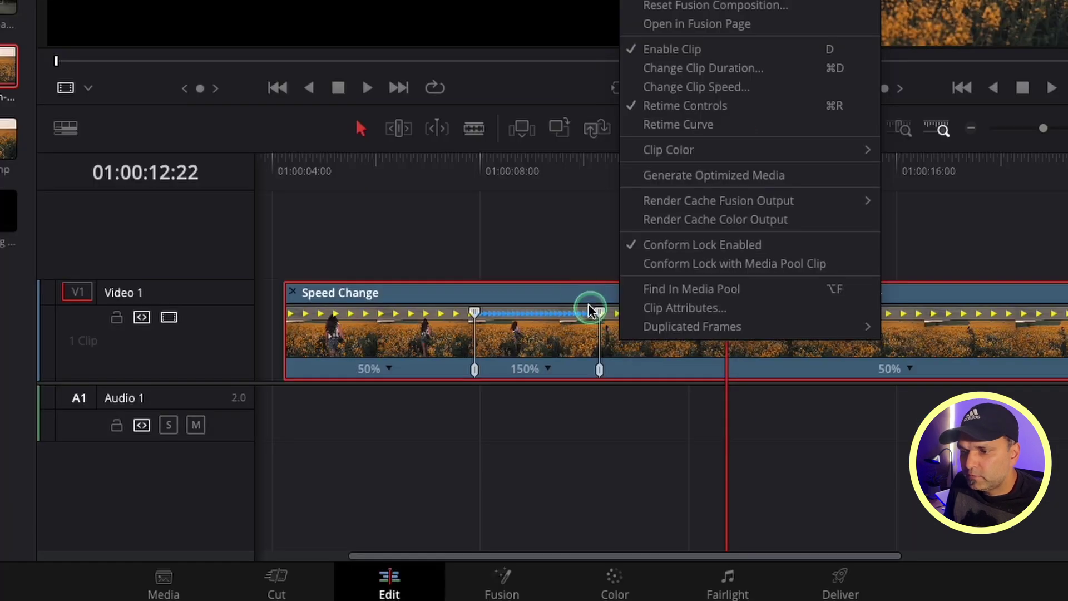
left_click(700, 127)
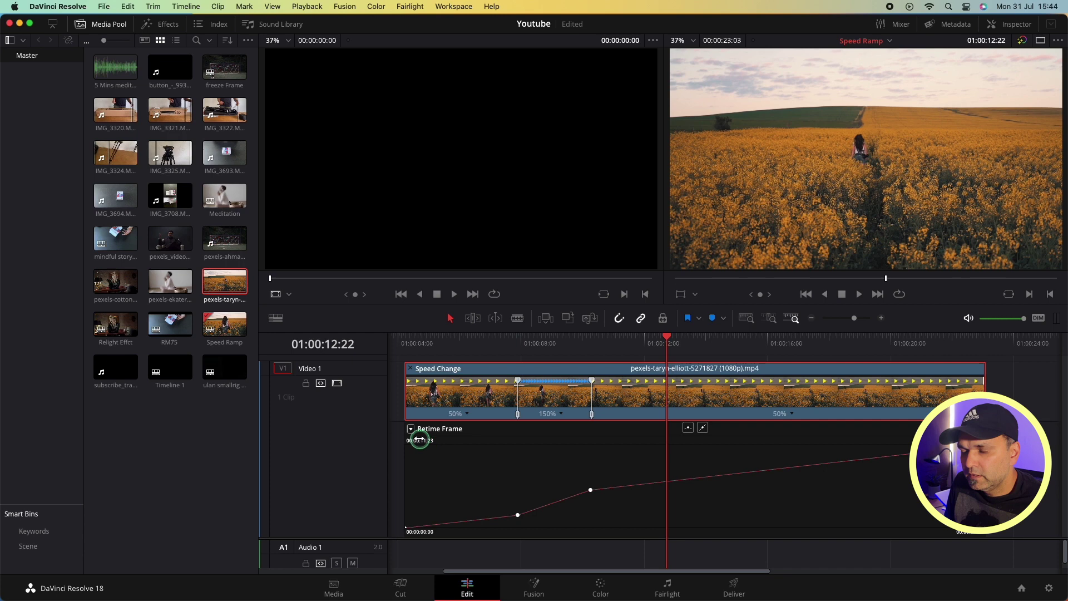
left_click(411, 429)
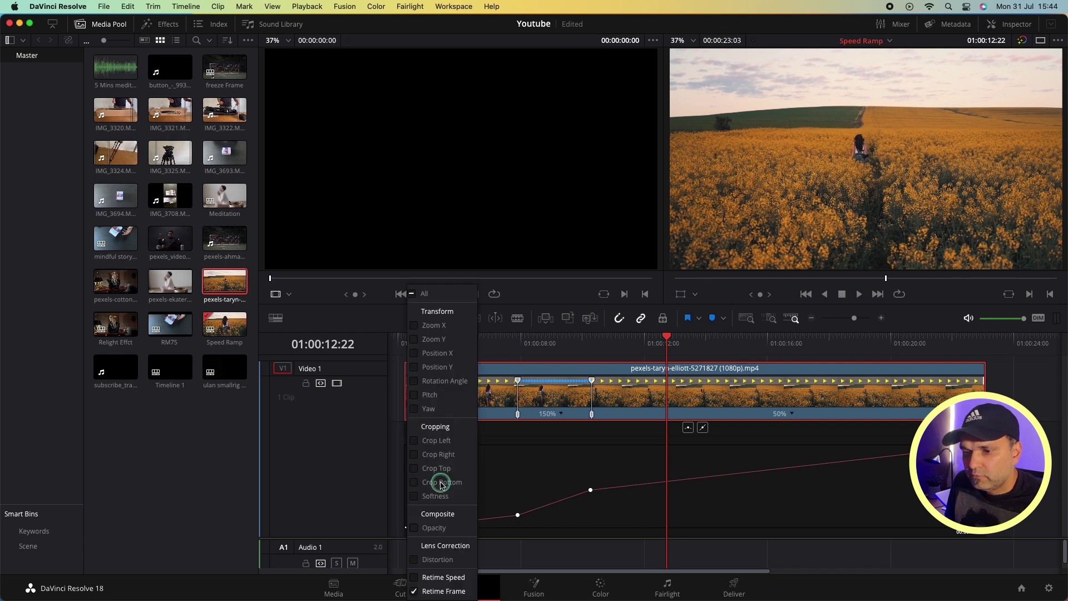
left_click(417, 578)
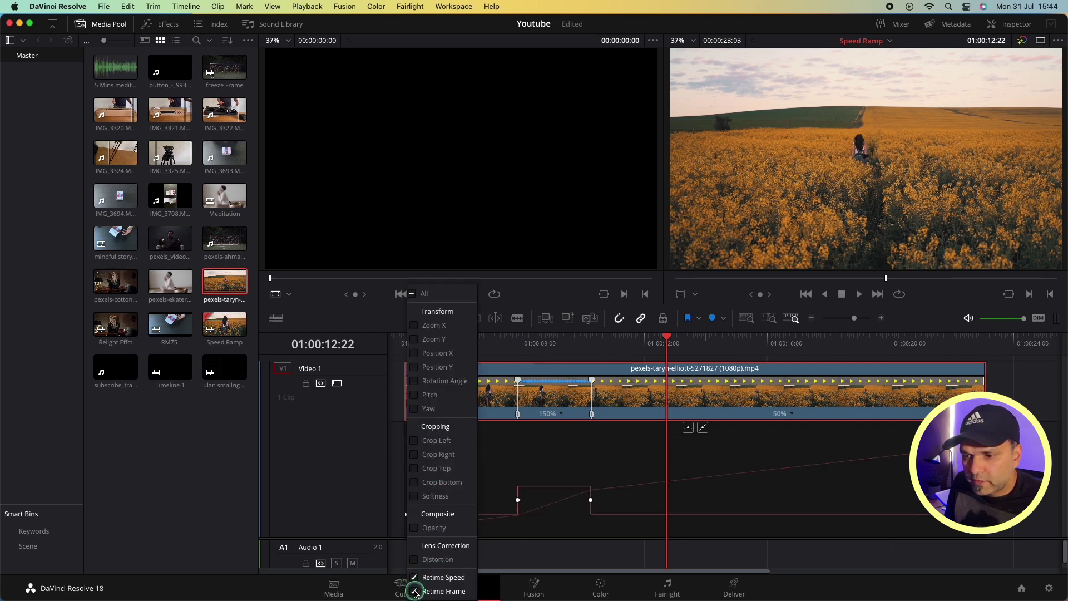
left_click(511, 472)
left_click(488, 339)
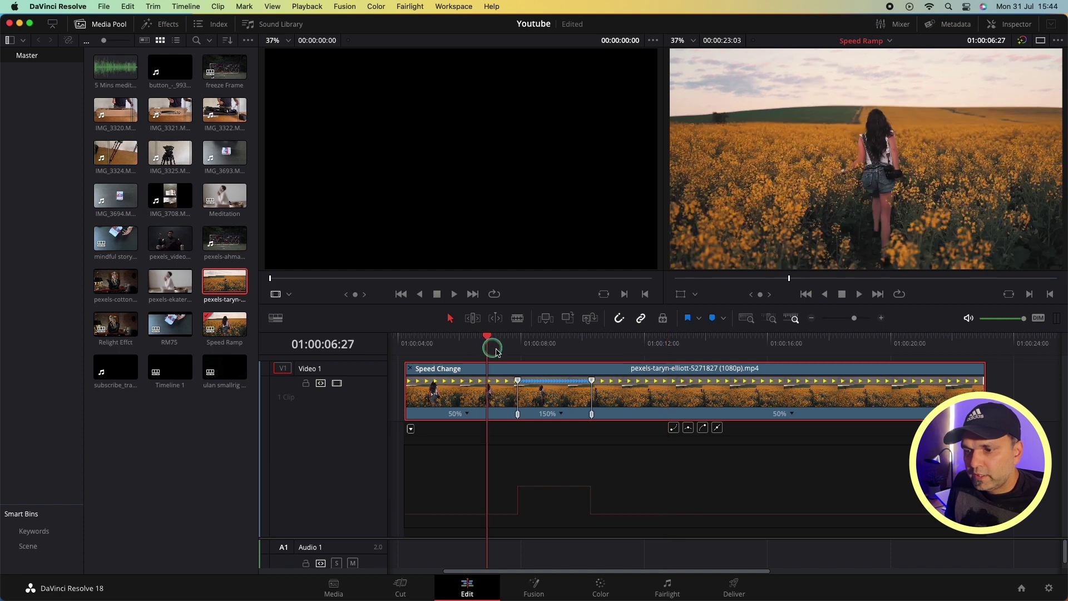
left_click(559, 488)
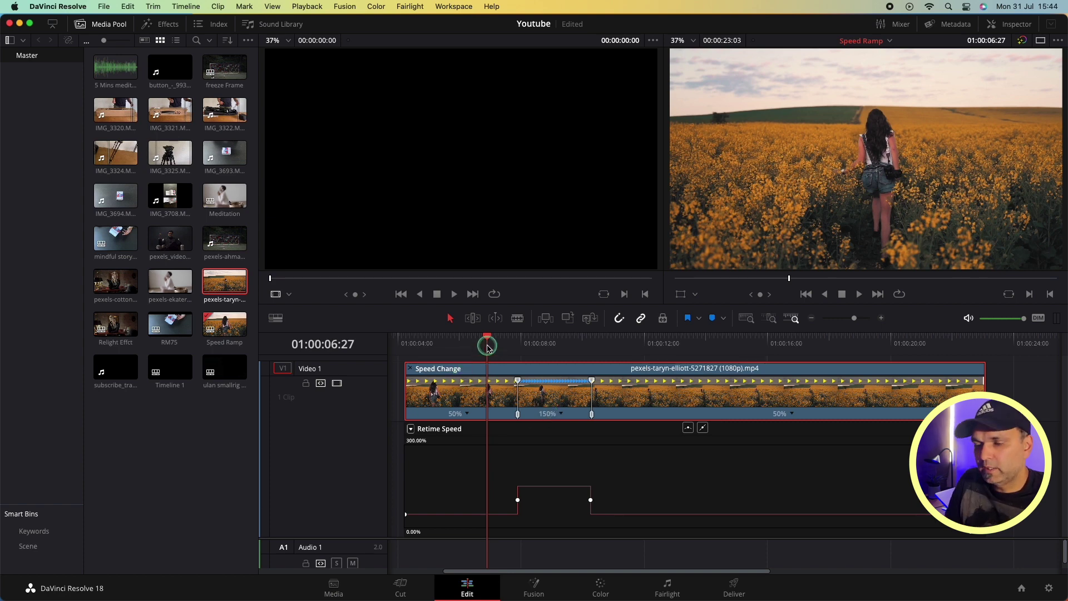
left_click_drag(487, 346, 512, 348)
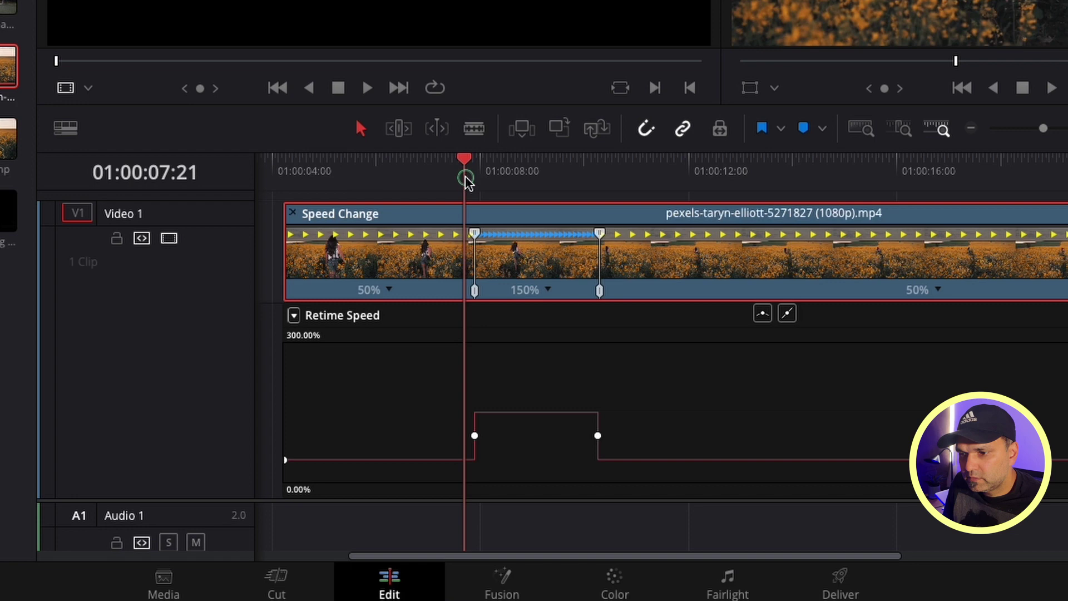
mouse_move(465, 177)
left_mouse_down()
mouse_move(477, 162)
mouse_move(454, 171)
left_mouse_up()
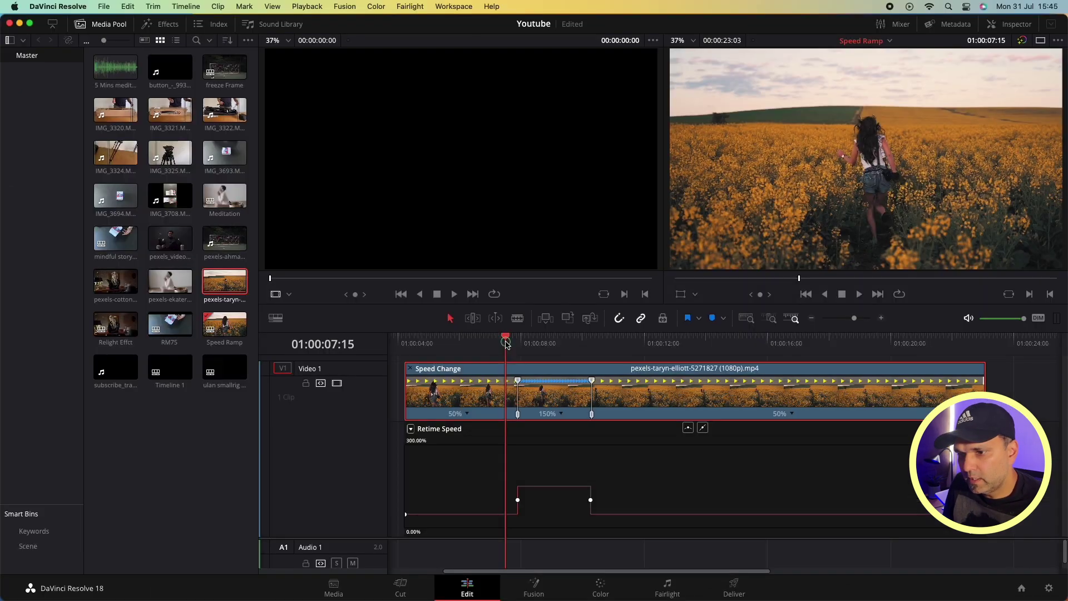
left_click_drag(503, 345, 489, 345)
key("space")
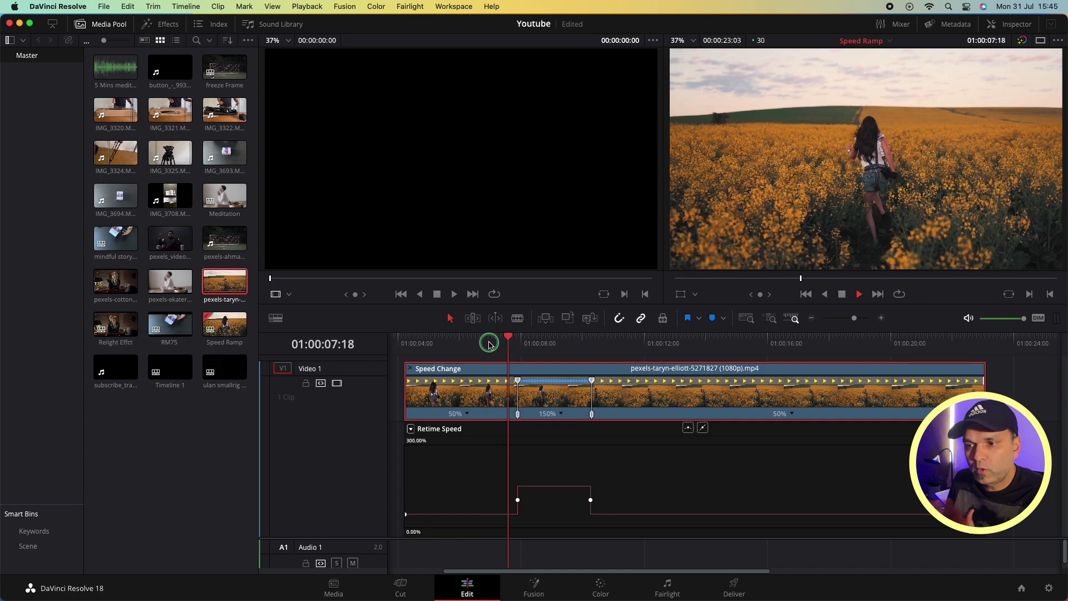
left_click(489, 345)
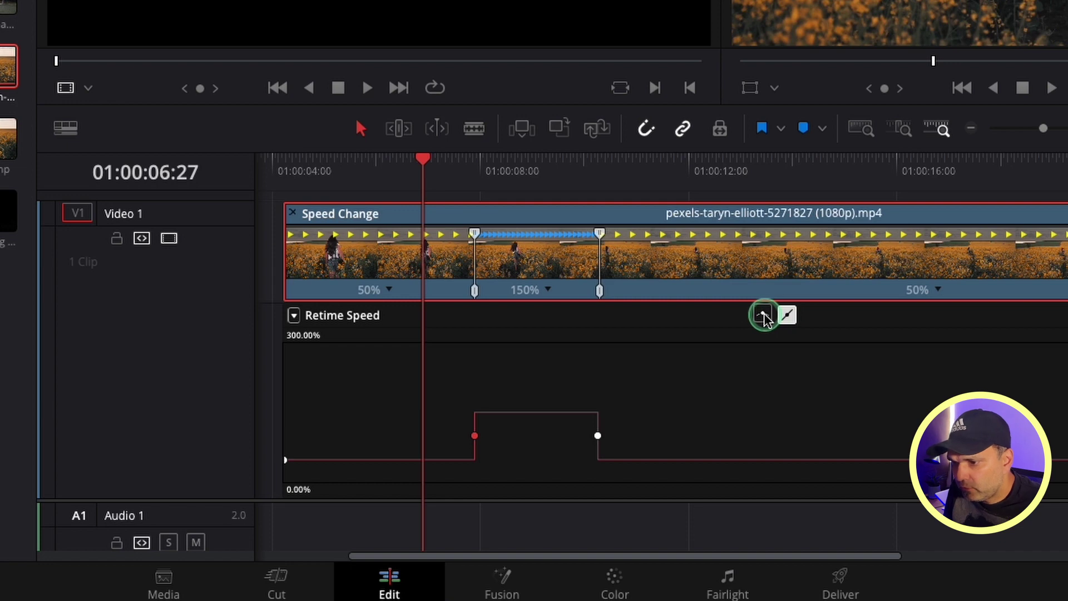
- Apply smooth bezier easing to both speed keyframes and adjust their easing handles
left_click(762, 315)
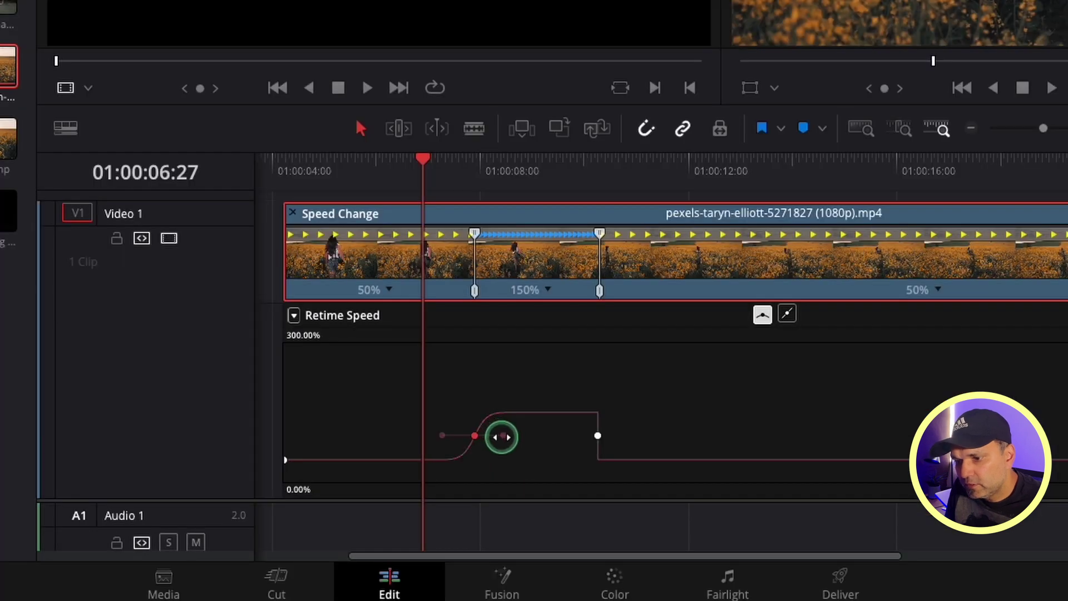
mouse_move(501, 437)
left_mouse_down()
mouse_move(528, 437)
mouse_move(494, 437)
left_mouse_up()
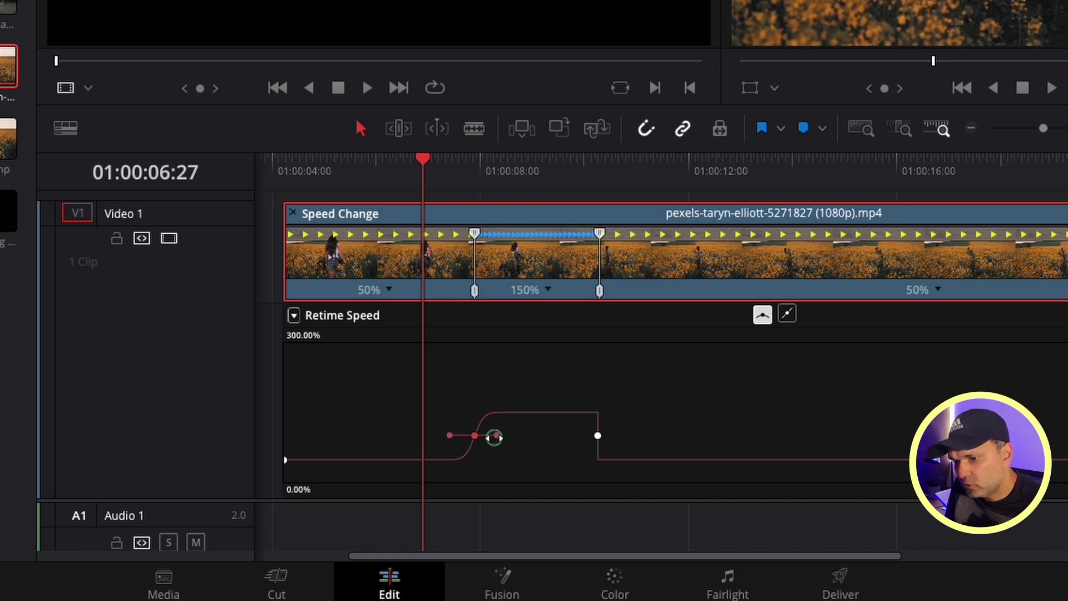
left_click(596, 436)
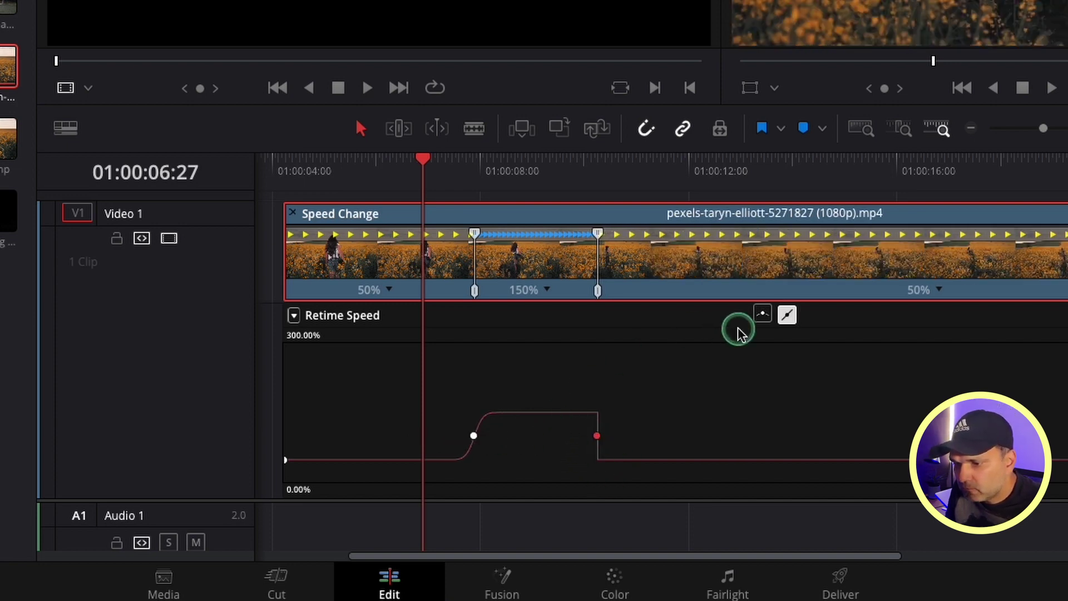
left_click(762, 317)
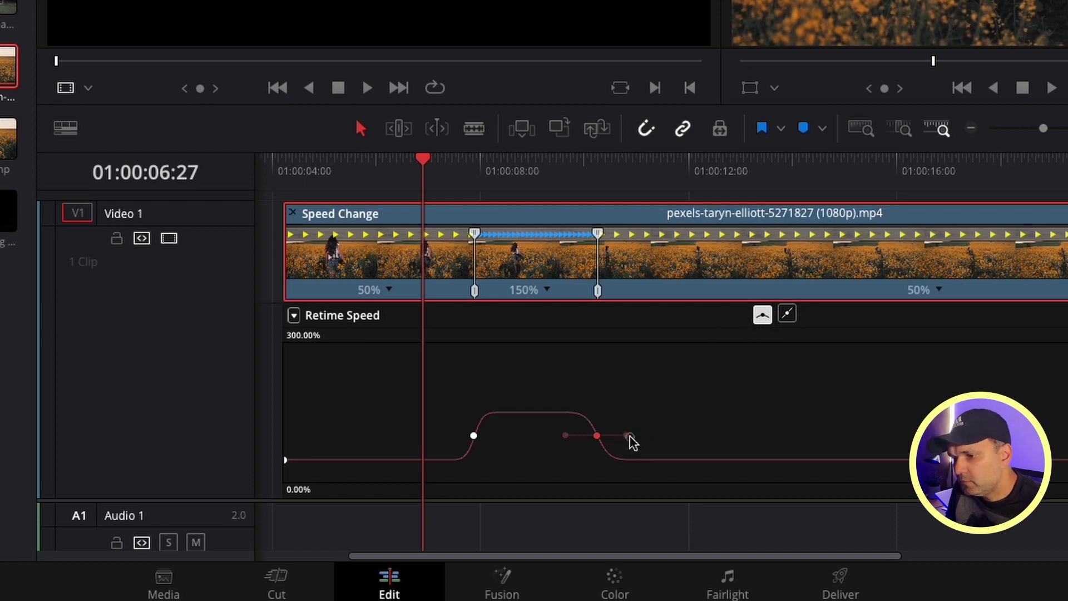
mouse_move(649, 437)
left_mouse_down()
mouse_move(589, 436)
mouse_move(629, 436)
left_mouse_up()
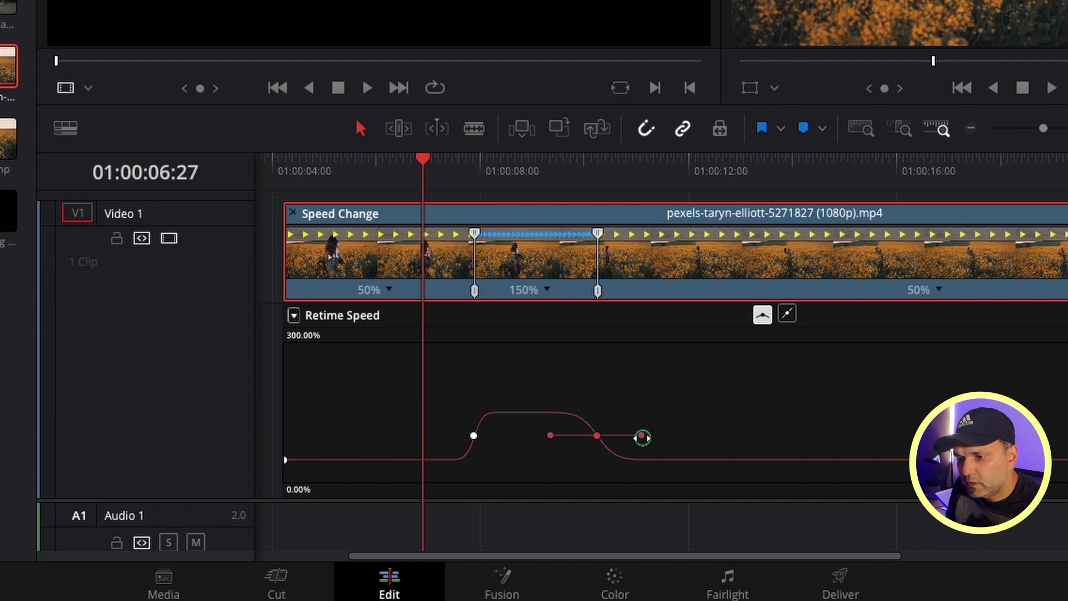
- Shorten the second keyframe's easing and lengthen the first keyframe's easing
left_click_drag(563, 436, 573, 437)
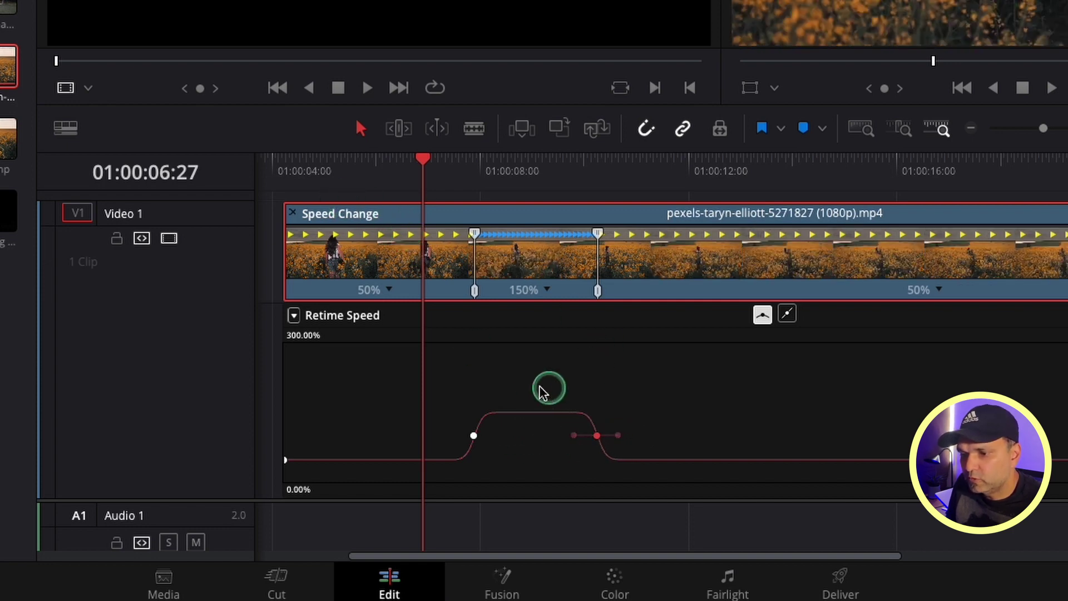
left_click_drag(484, 445, 502, 437)
left_click(573, 440)
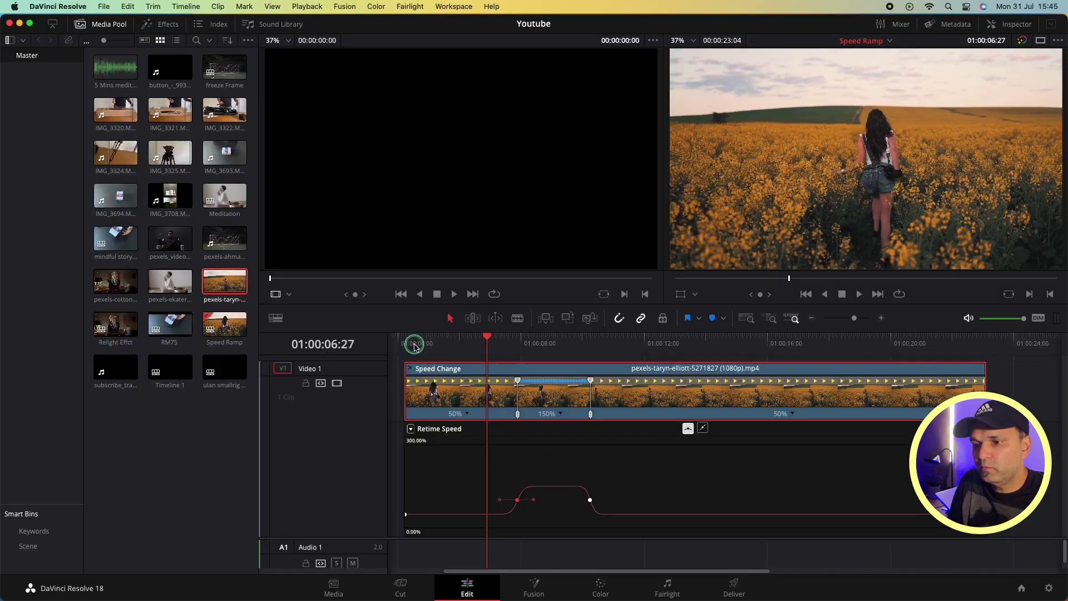
left_click(300, 176)
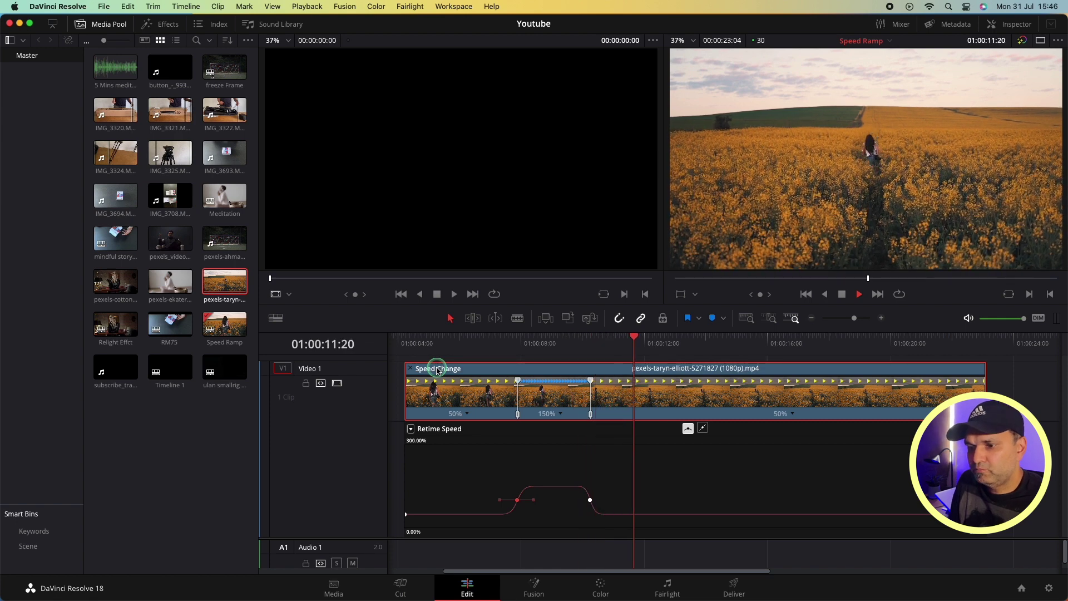
- Widen the easing slightly and stretch the middle section, dropping its speed to 98%
key("space")
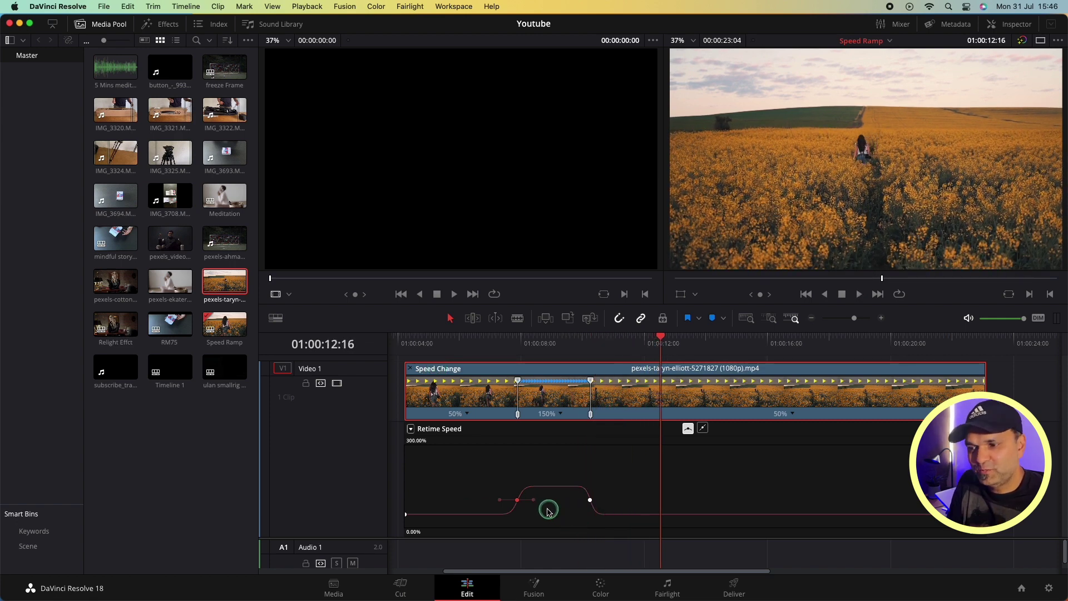
left_click_drag(538, 500, 543, 500)
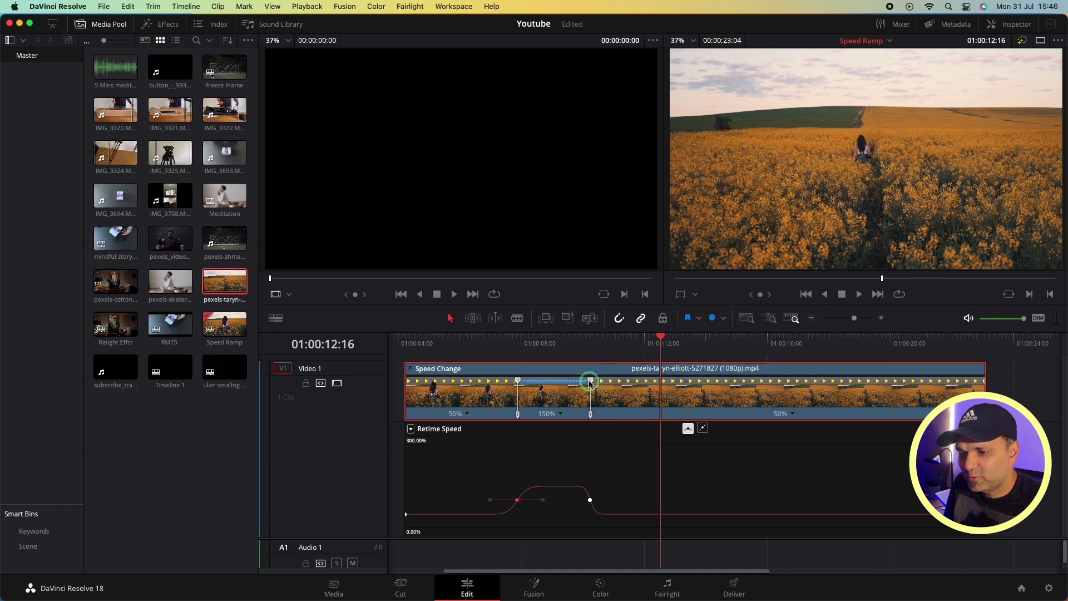
left_click_drag(591, 381, 631, 383)
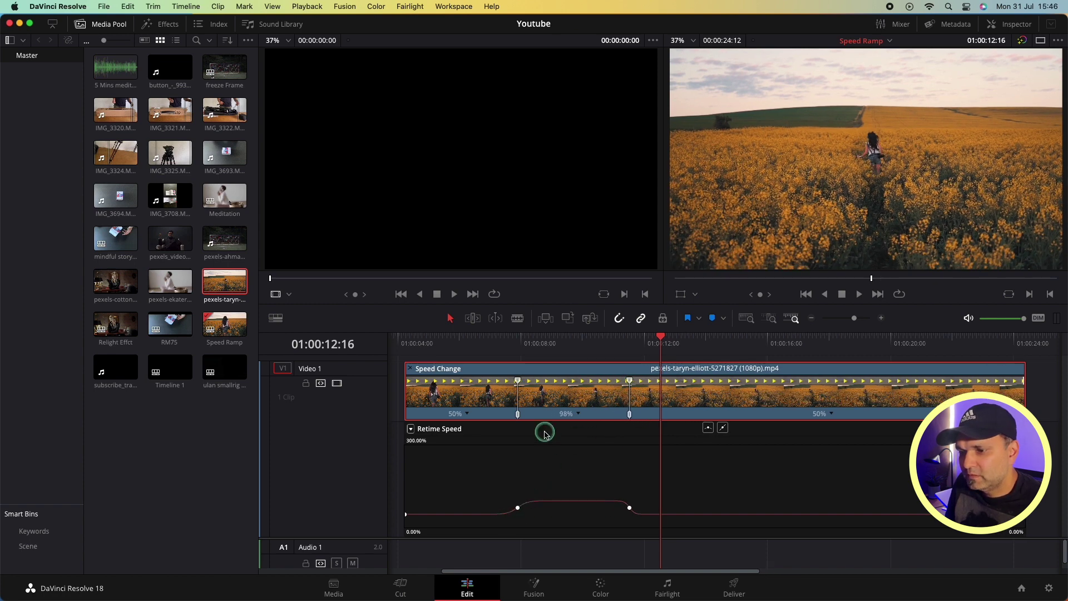
- Play back the ramp, then shorten the middle section so it runs at 116%
left_click(466, 337)
key("space")
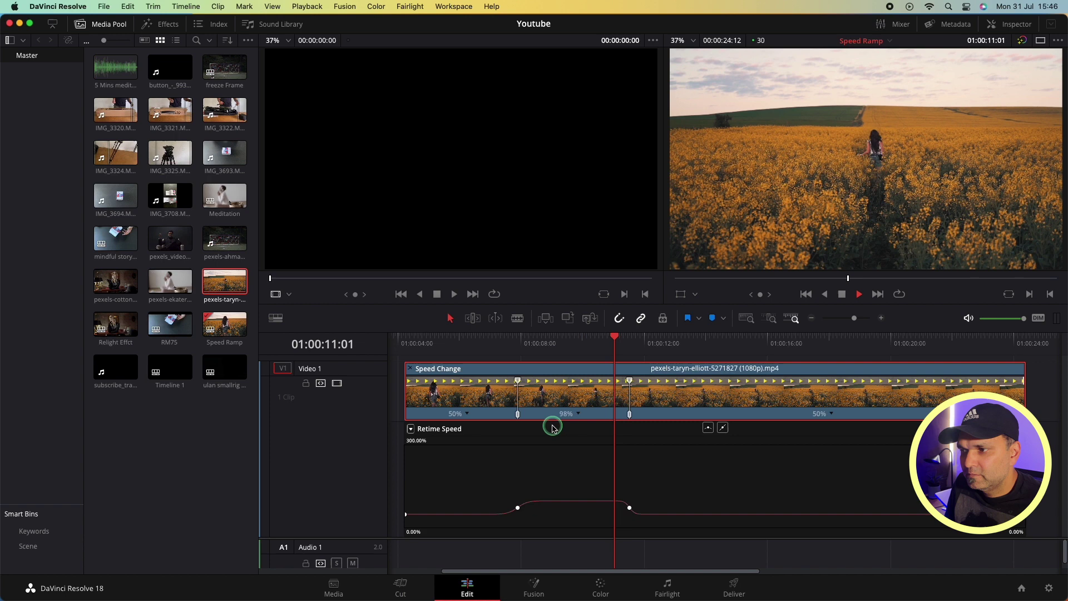
key("space")
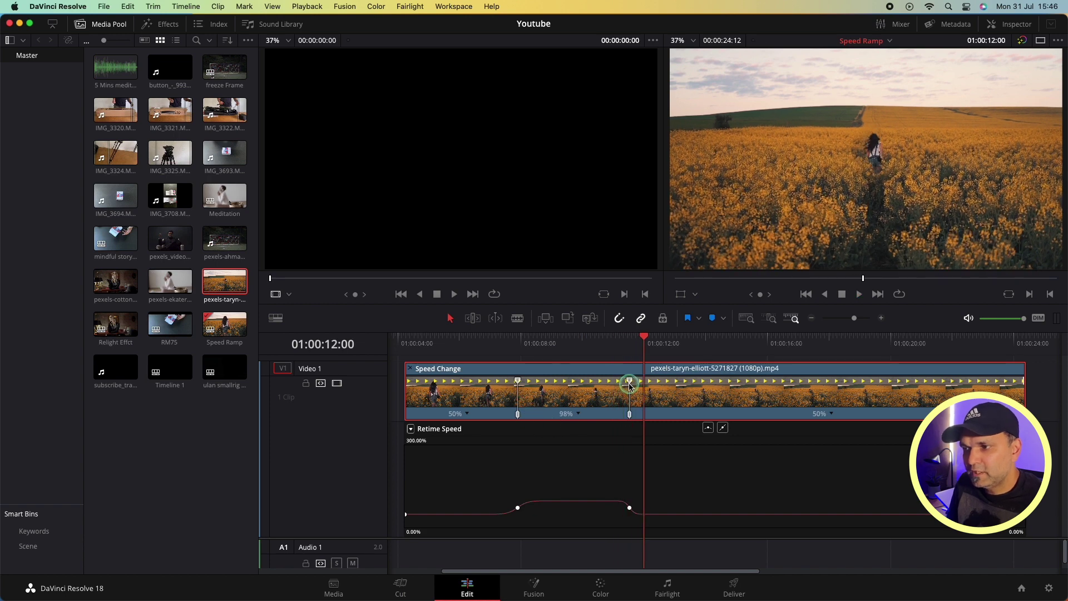
left_click_drag(631, 387, 613, 388)
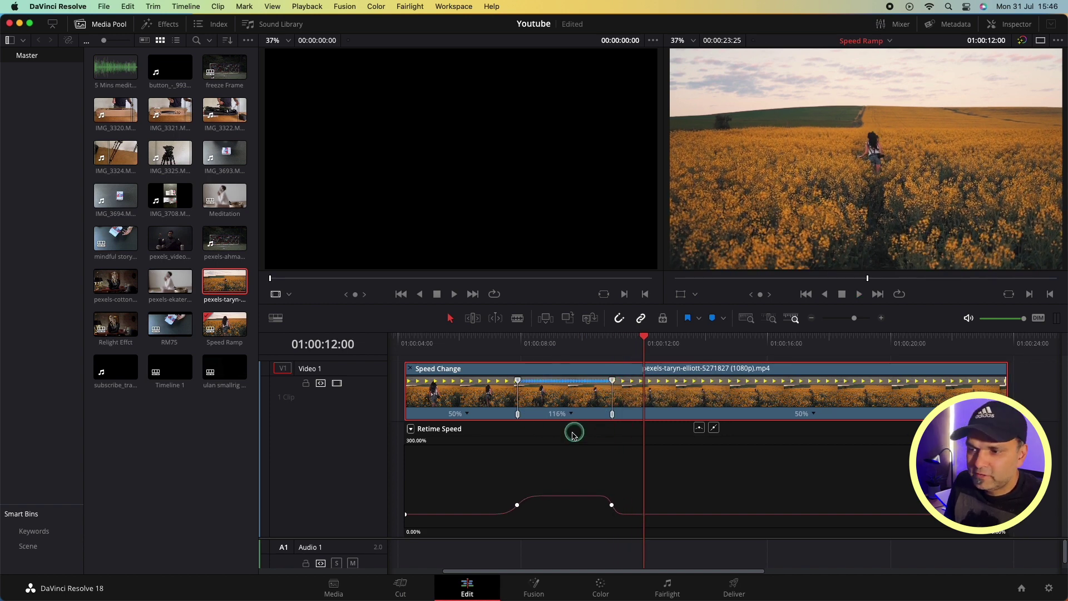